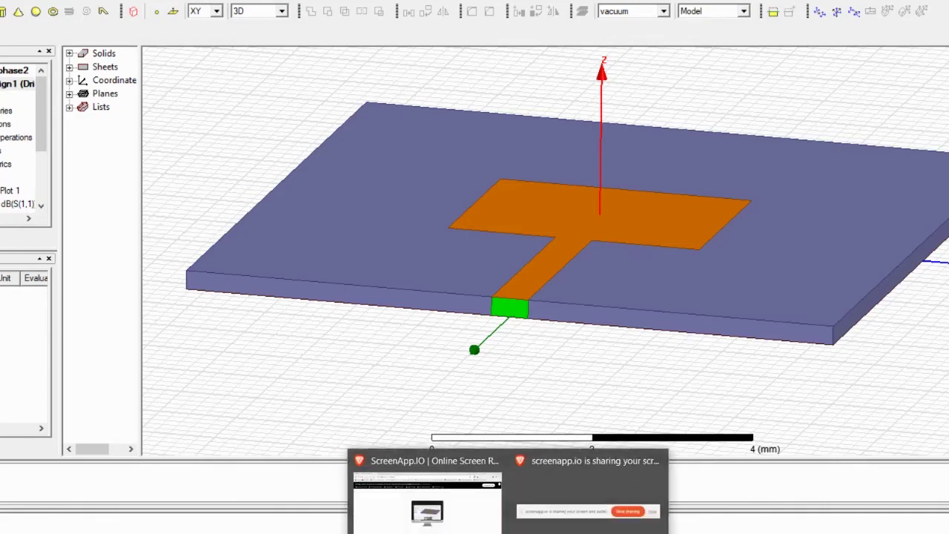
- Switch to the project presentation and examine the title slide, selecting the title line about the 28 GHz frequency
key("alt+Tab")
scroll(494, 185, "up", 10)
scroll(494, 185, "down", 7)
scroll(493, 186, "up", 1)
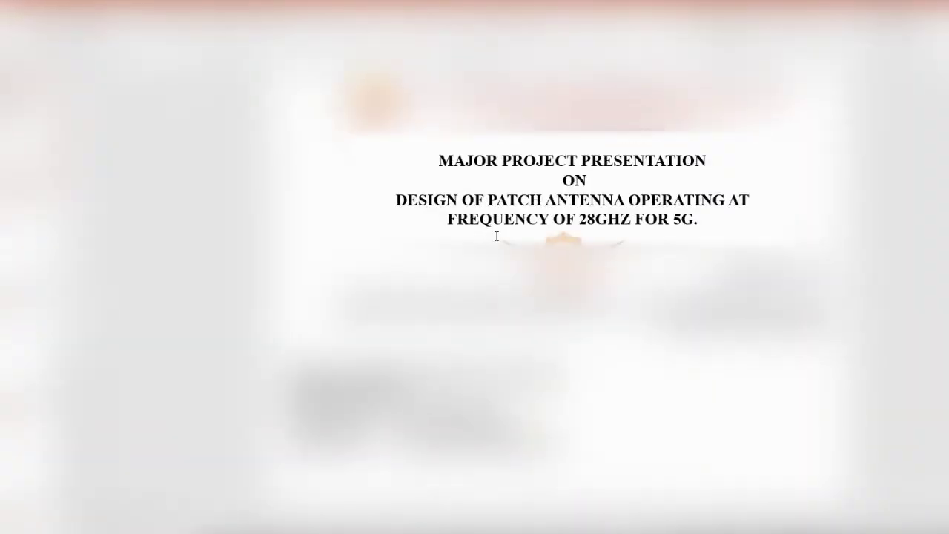
left_click(449, 221)
left_click_drag(634, 221, 667, 227)
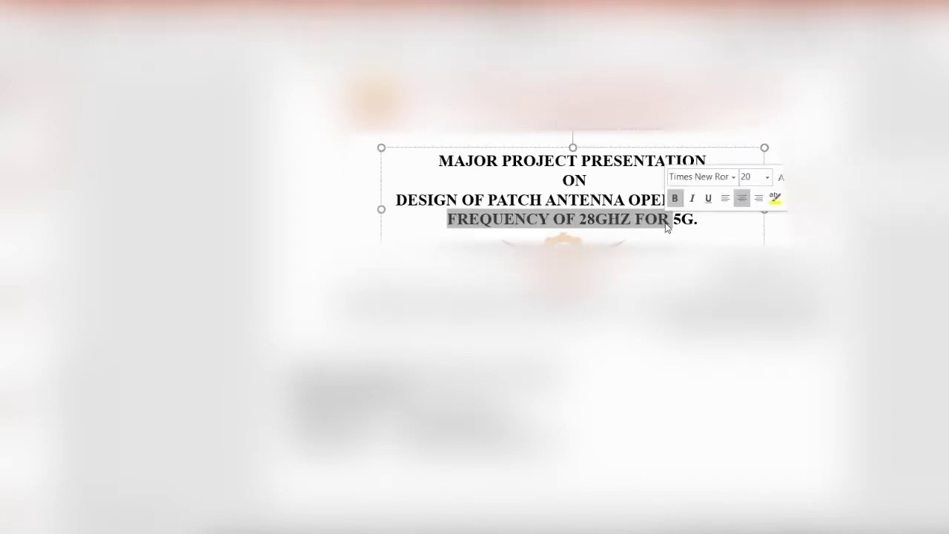
left_click(616, 224)
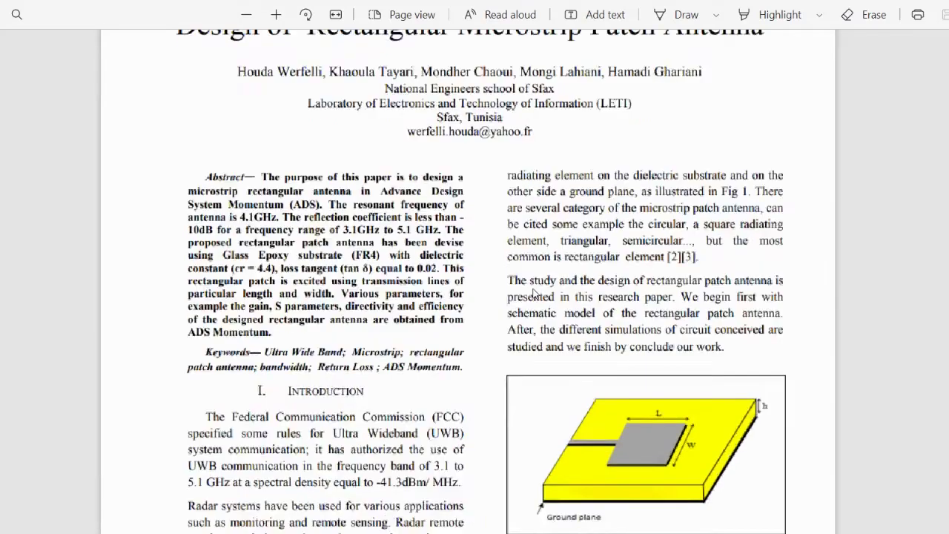
- Examine the microstrip patch antenna paper from its abstract and Fig. 1 through to the patch design equations
scroll(533, 293, "up", 3, "ctrl")
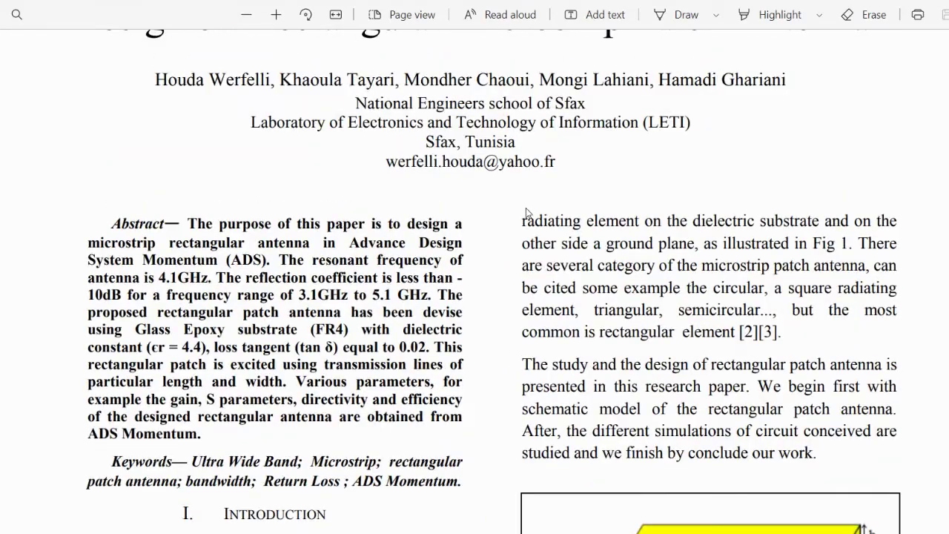
scroll(527, 213, "down", 3, "ctrl")
scroll(526, 211, "down", 3)
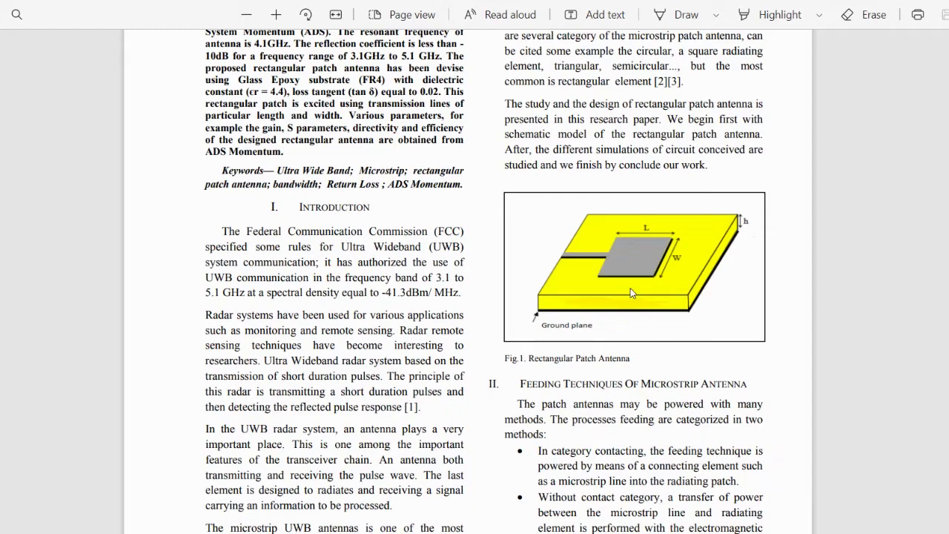
scroll(631, 287, "down", 10)
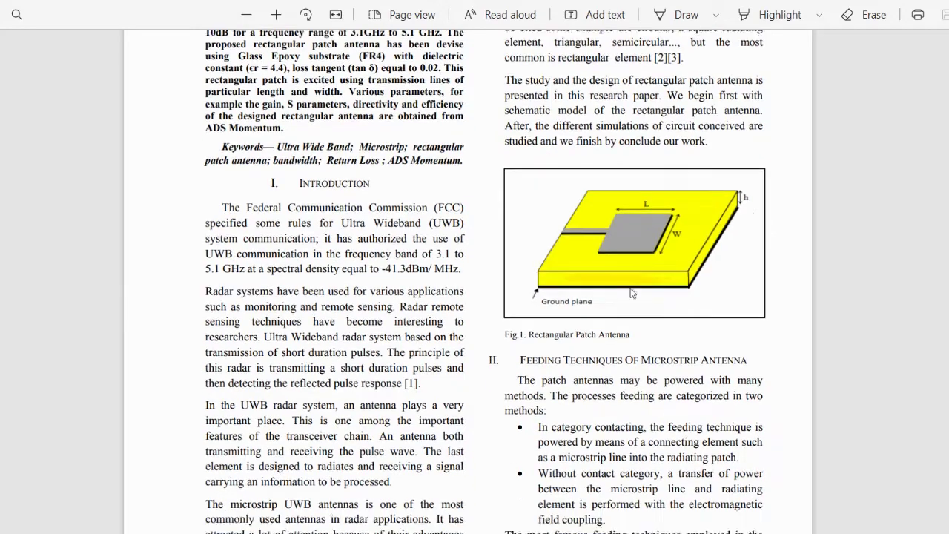
scroll(632, 293, "down", 10)
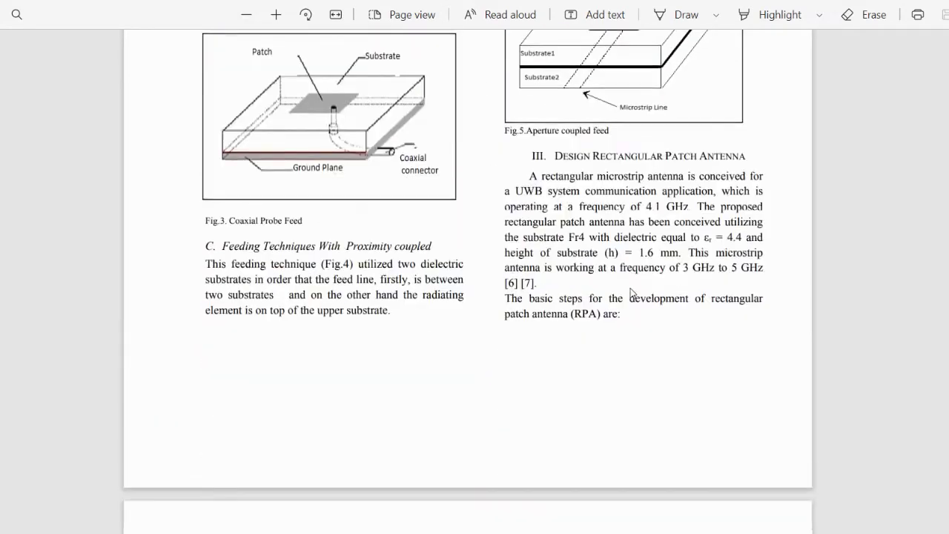
scroll(415, 408, "down", 5)
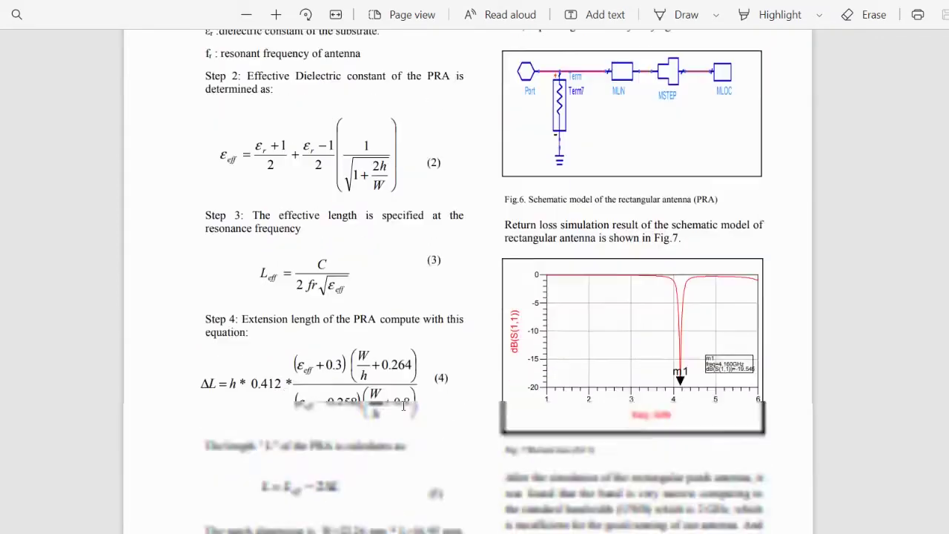
- Review the paper's Step 1 width equation and its variables, including the dielectric constant and resonant frequency definitions
scroll(403, 405, "up", 3)
scroll(404, 406, "up", 3)
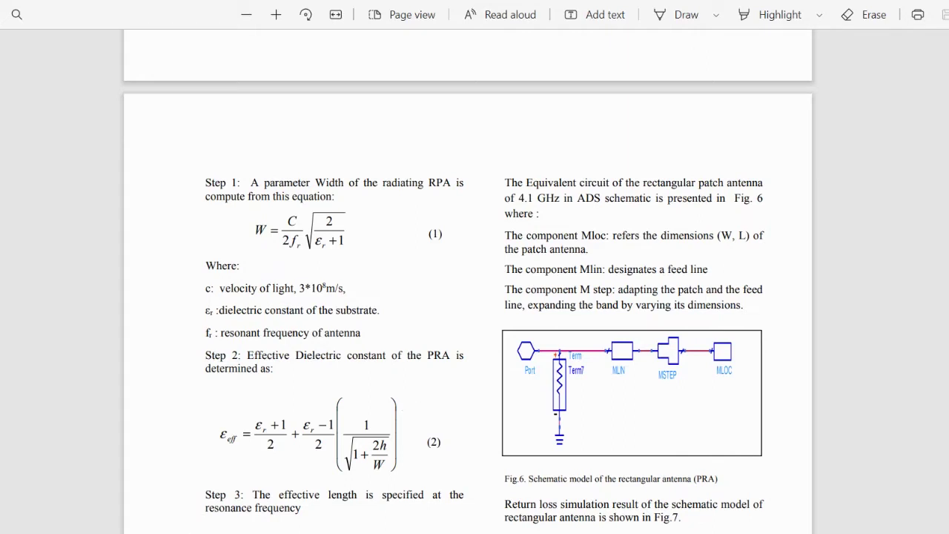
left_click_drag(208, 312, 373, 338)
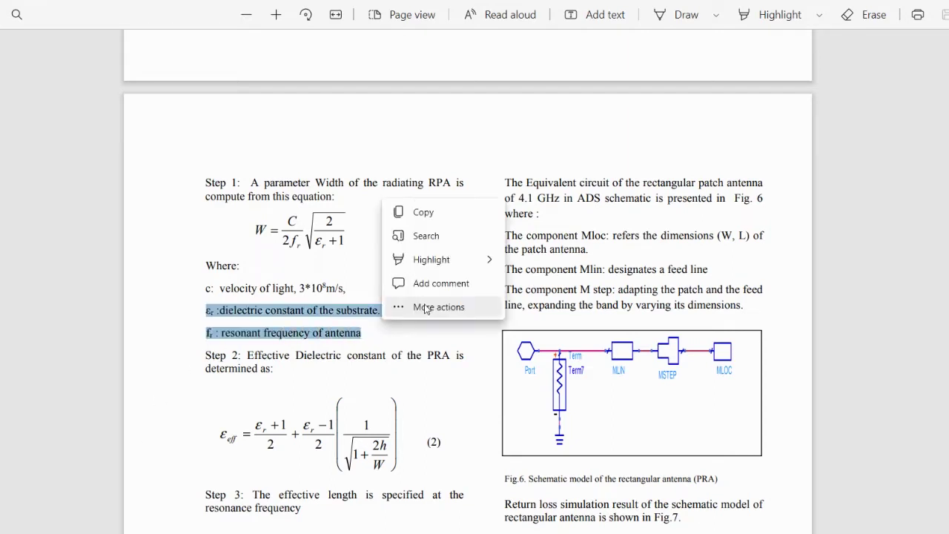
left_click(370, 268)
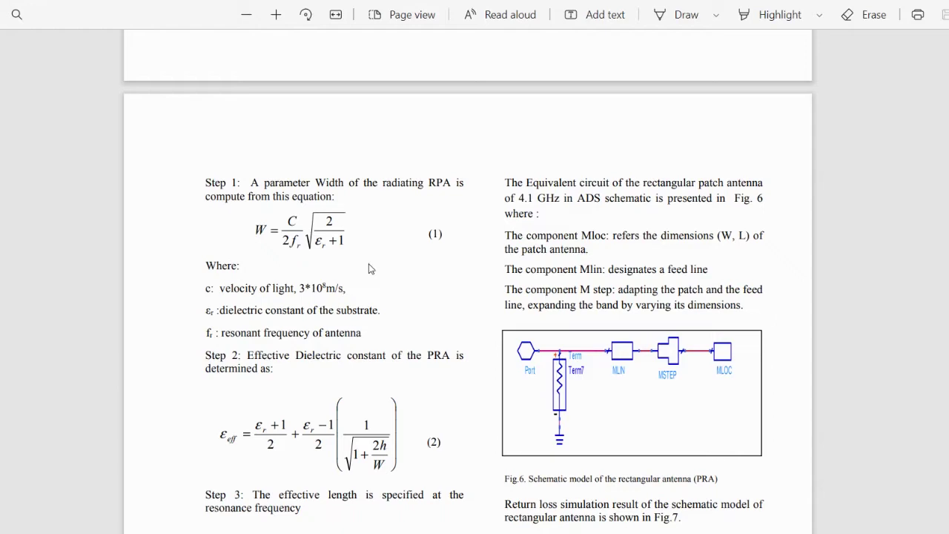
scroll(370, 267, "up", 5)
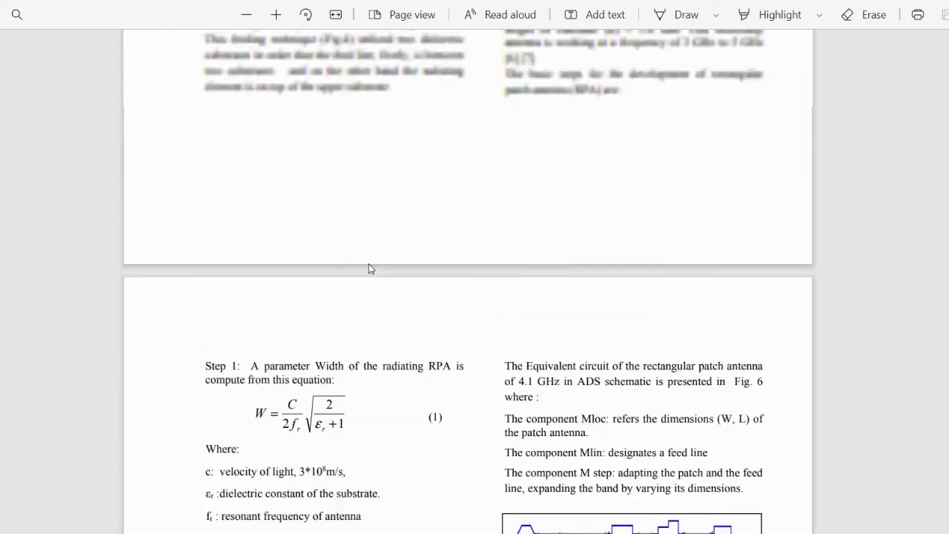
scroll(368, 266, "down", 2)
scroll(299, 467, "up", 4)
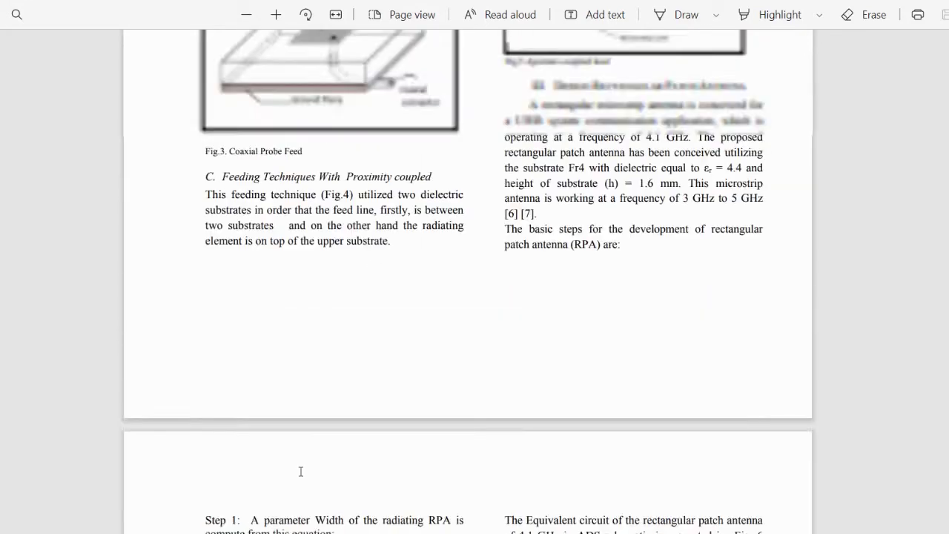
scroll(301, 471, "down", 5)
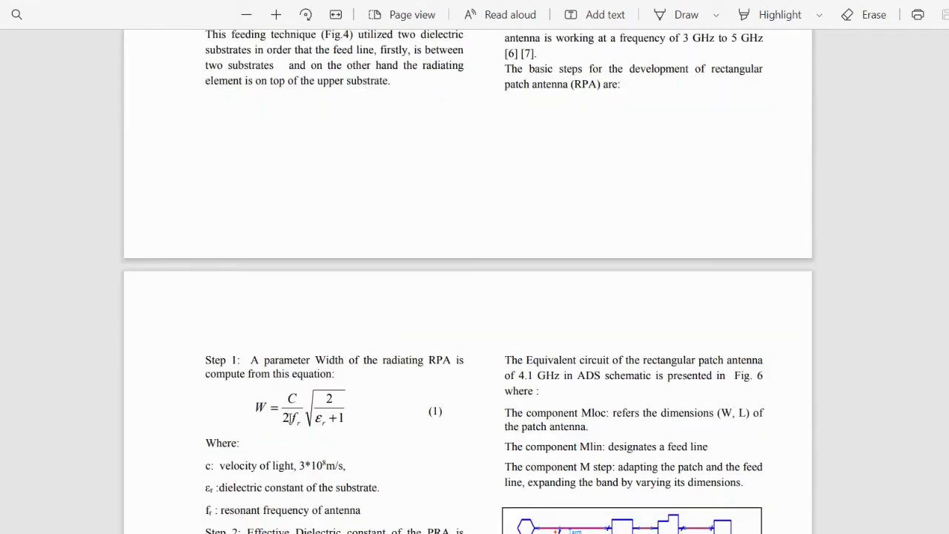
scroll(293, 417, "down", 2)
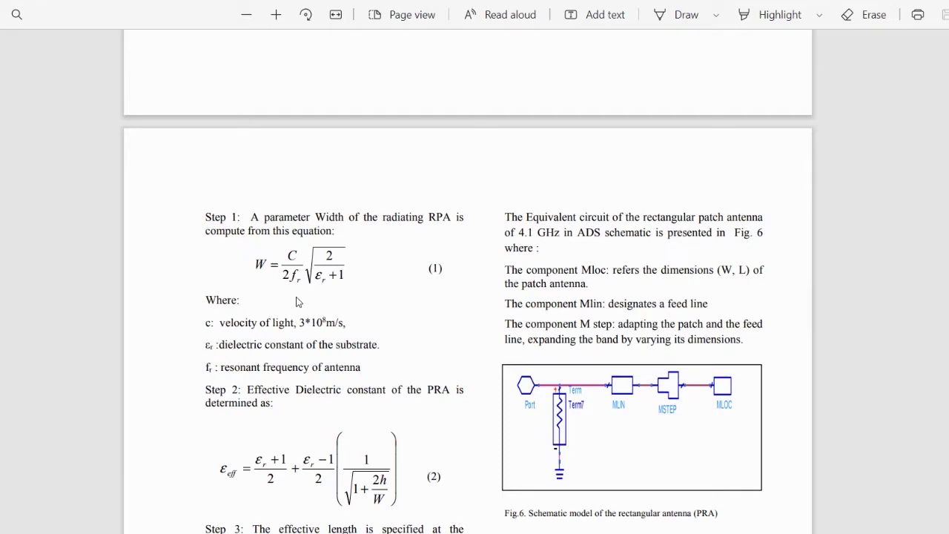
scroll(297, 301, "down", 1)
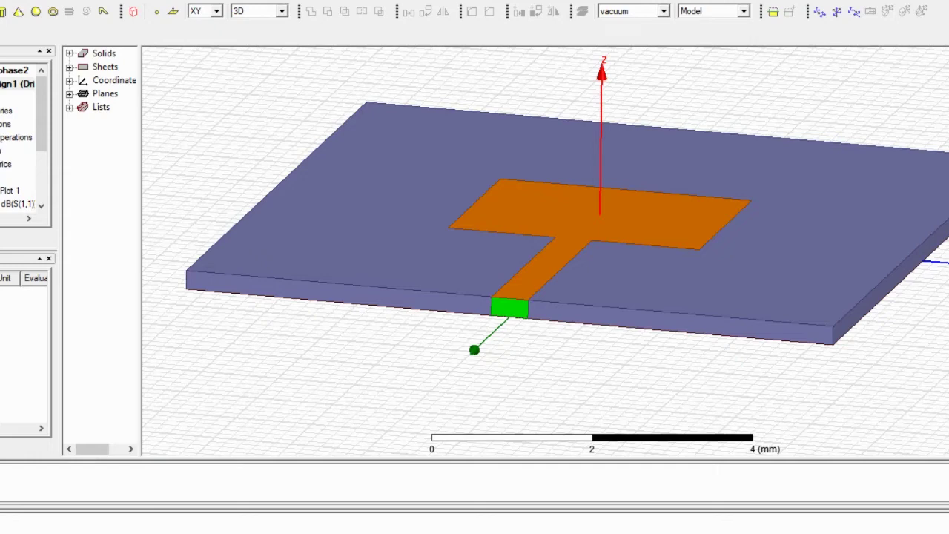
- Switch to HFSS, widen the model tree and expand its air, FR4_epoxy, Lumped Port and Perfect E groups
left_click(14, 83)
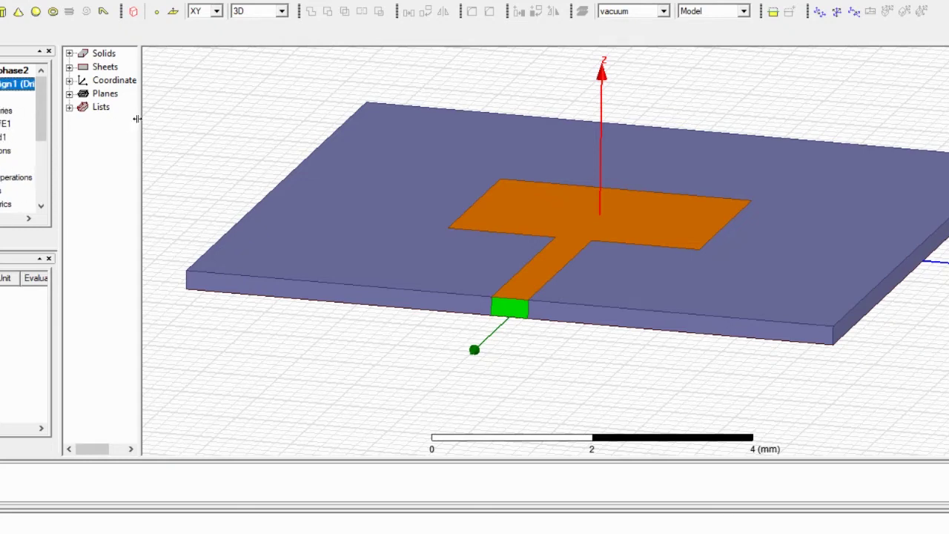
left_click_drag(141, 122, 164, 120)
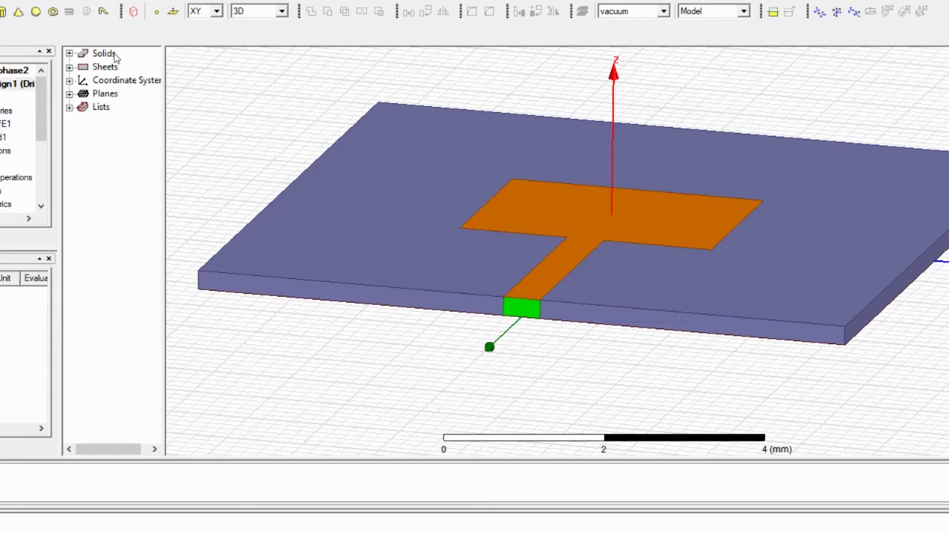
left_click(69, 54)
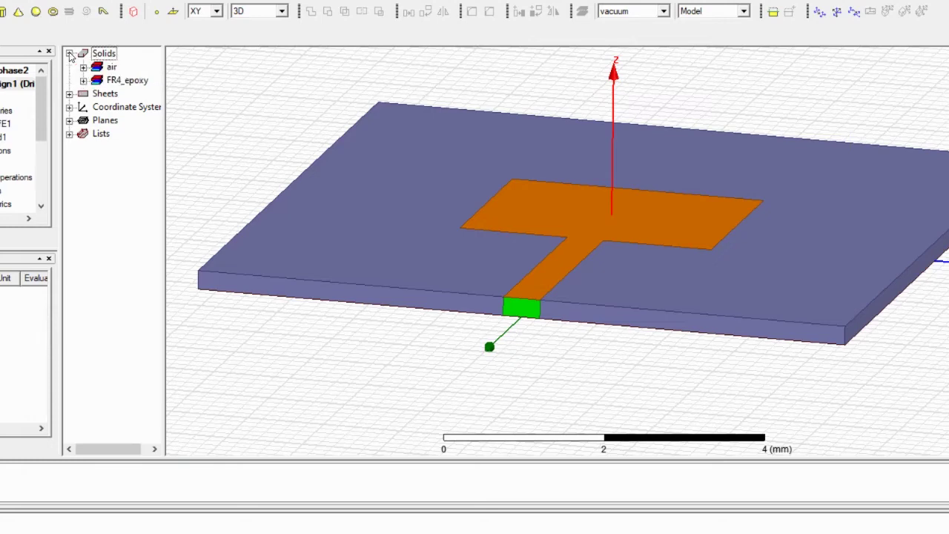
left_click(84, 67)
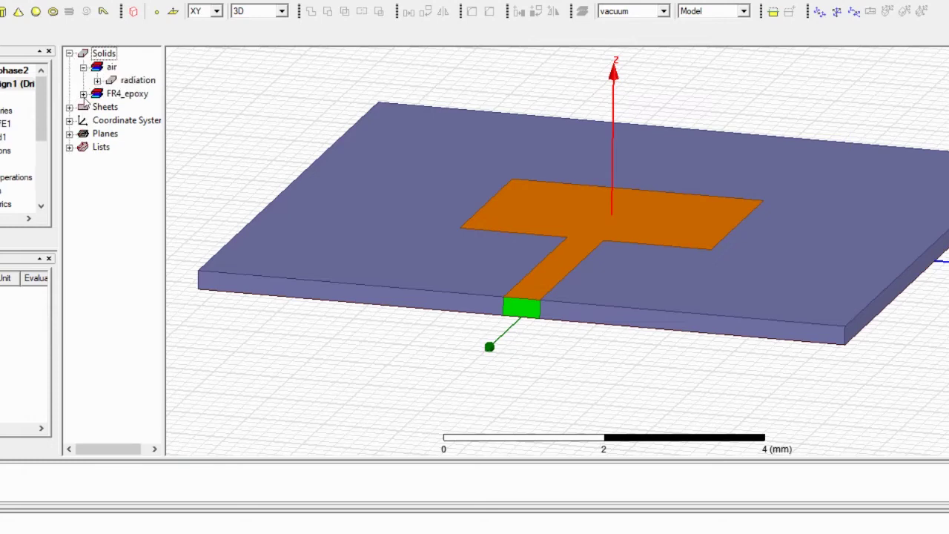
left_click(84, 93)
left_click(69, 120)
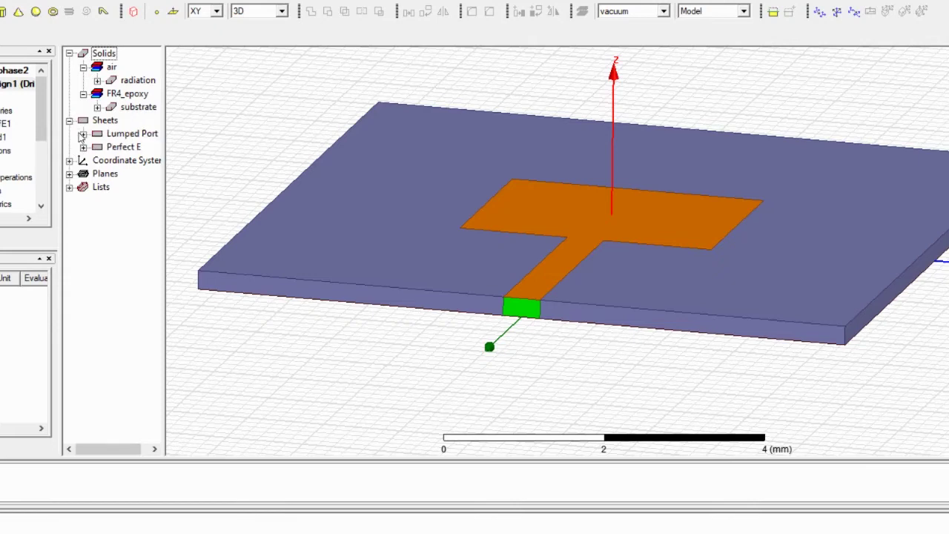
left_click(83, 134)
left_click(83, 160)
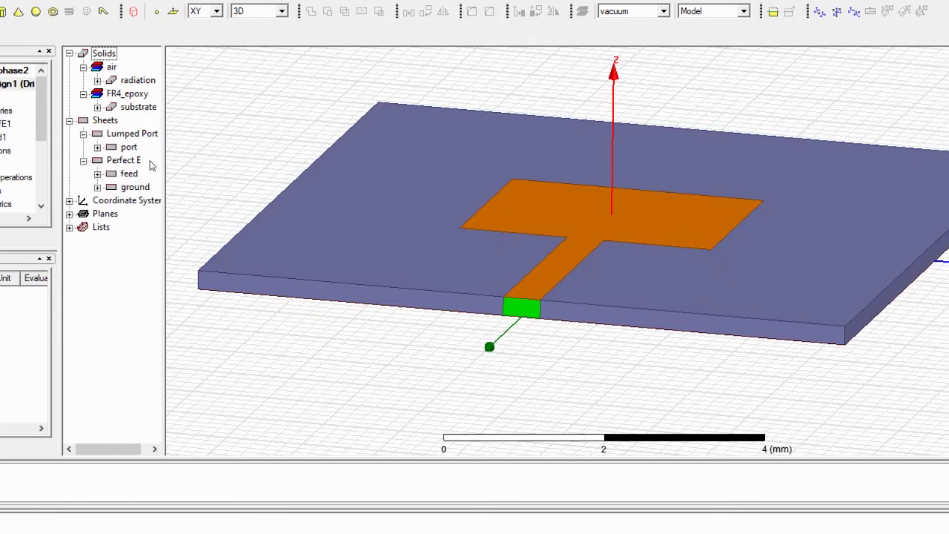
left_click_drag(162, 163, 175, 165)
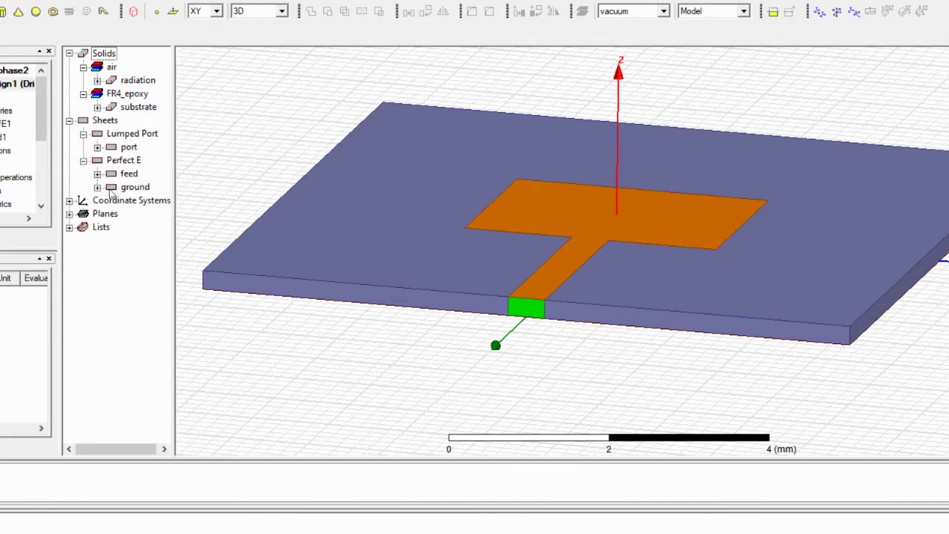
- Expand the ground sheet and inspect the position and X and Y sizes of its CreateRectangle command
left_click(97, 188)
left_click_drag(172, 193, 190, 195)
double_click(156, 201)
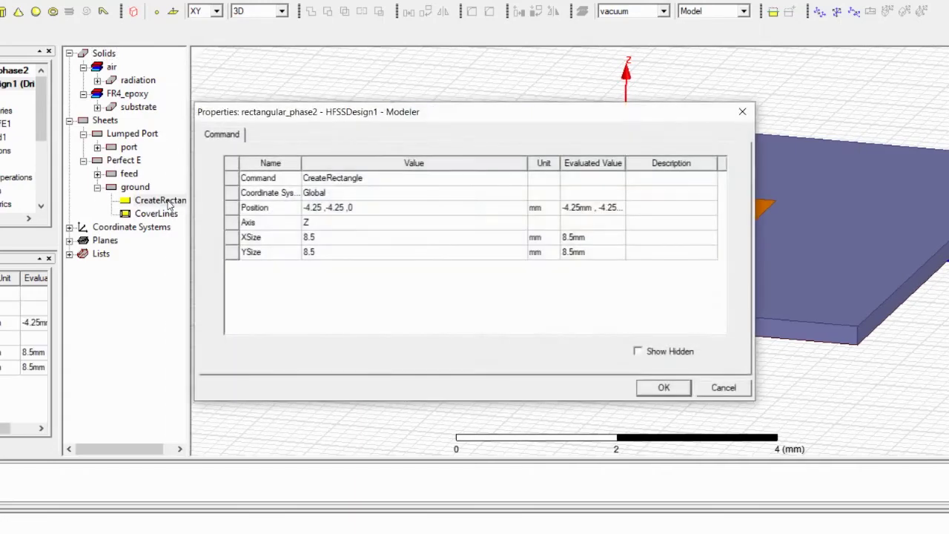
left_click(742, 111)
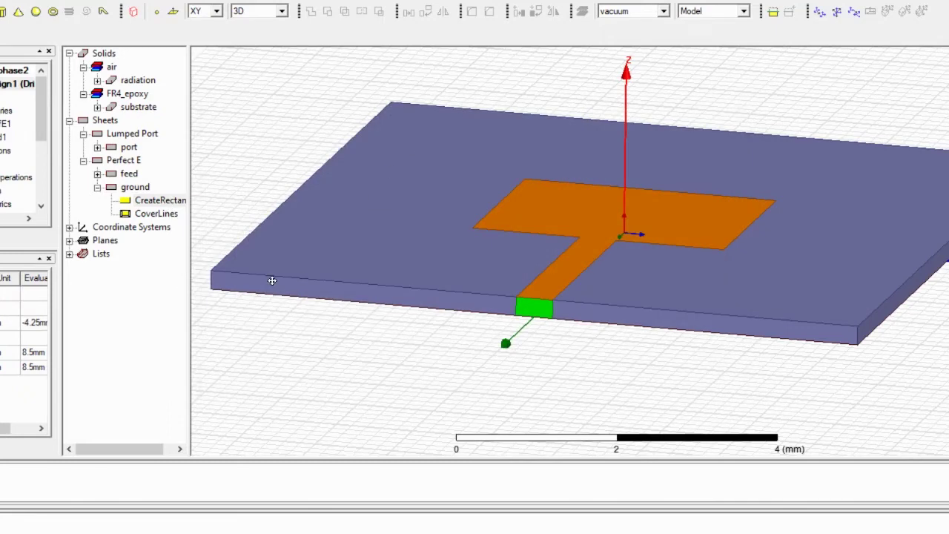
double_click(145, 201)
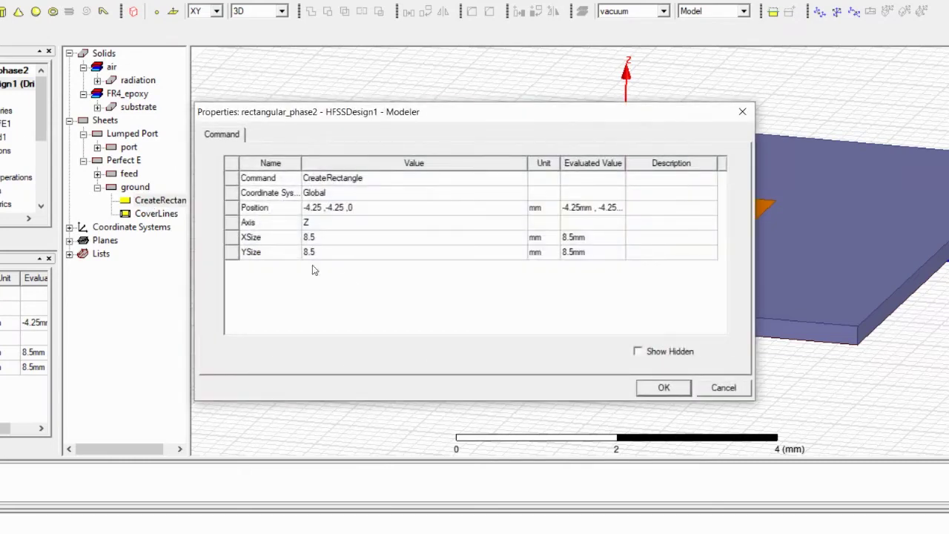
left_click(664, 389)
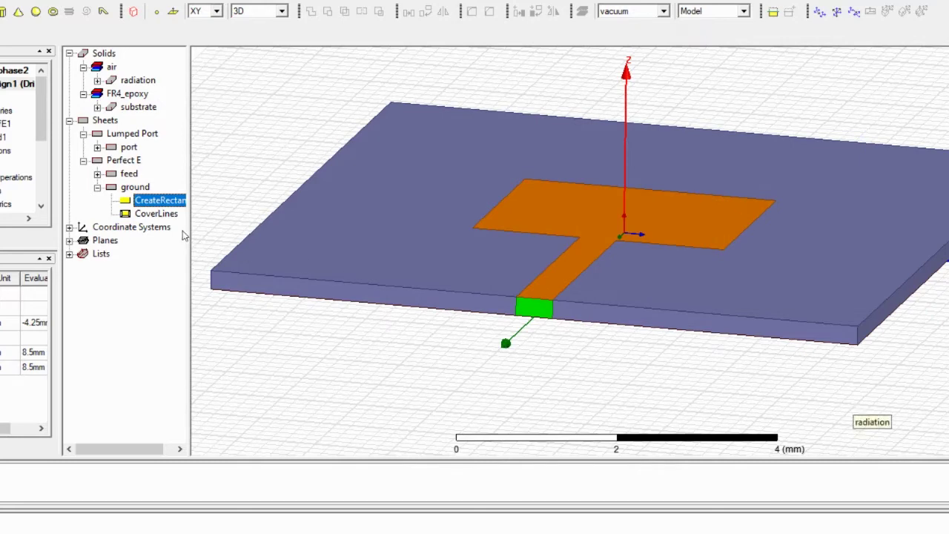
double_click(160, 201)
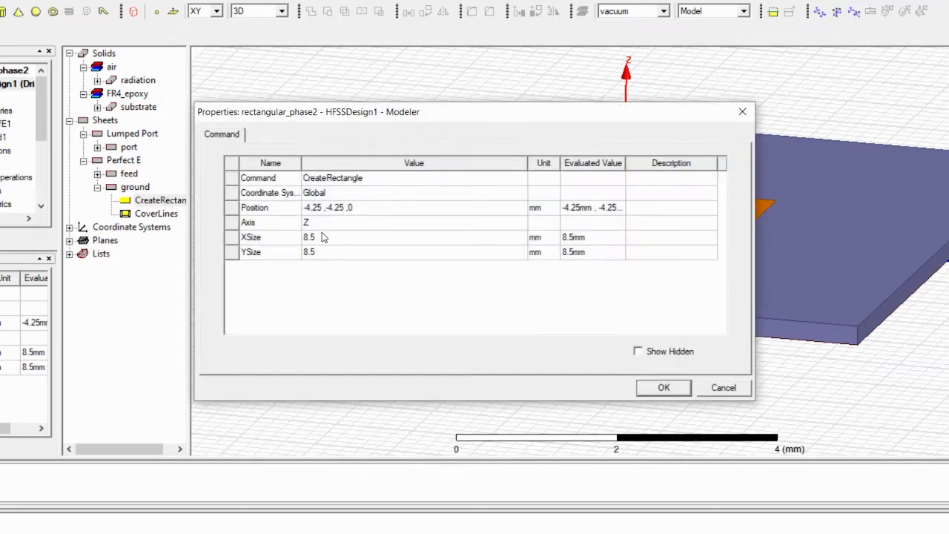
left_click(739, 116)
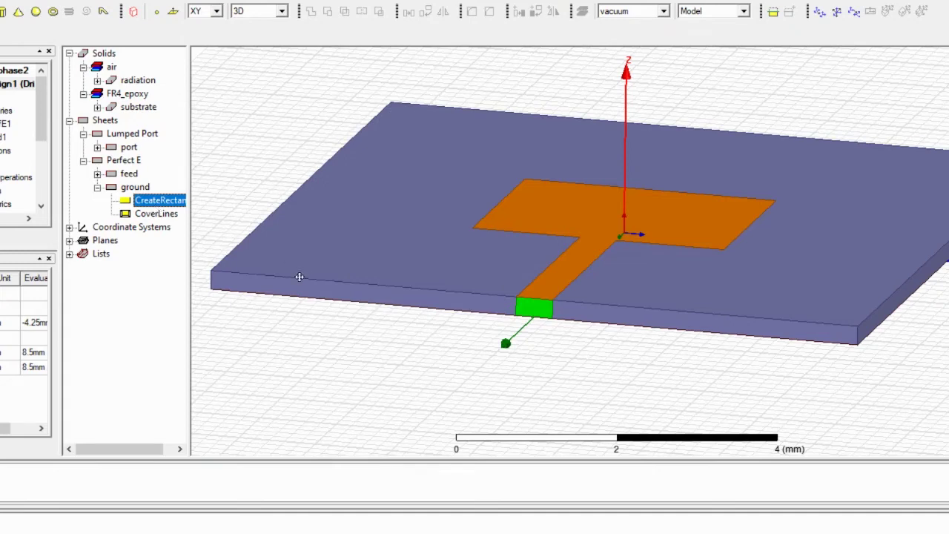
- Expand the substrate and inspect the position and dimensions of its CreateBox command
left_click(98, 108)
double_click(155, 121)
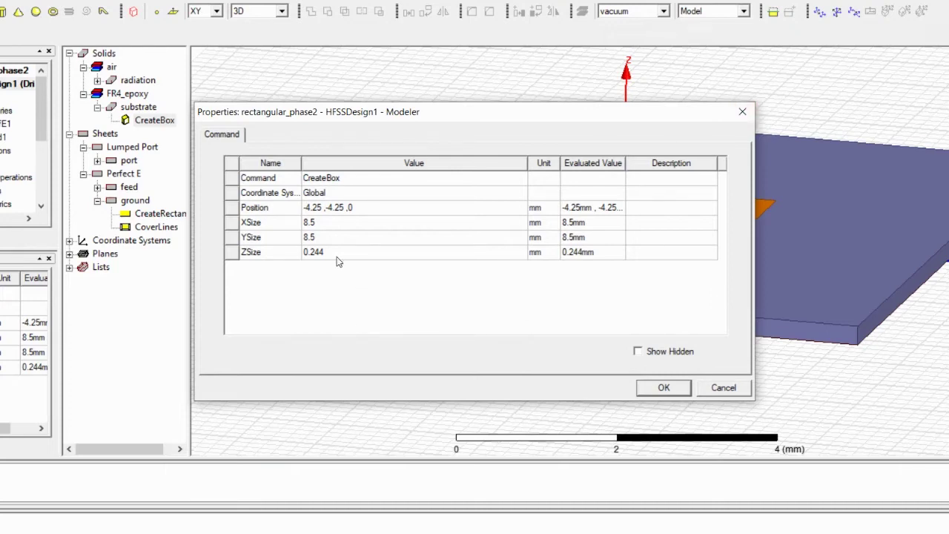
left_click(663, 388)
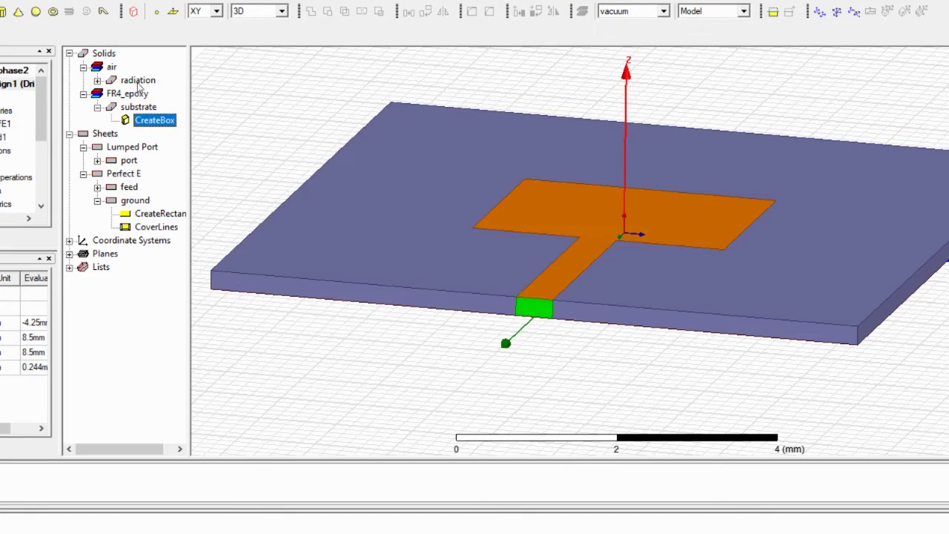
- Check the substrate's assigned FR4_epoxy material and browse the material library for alternatives such as Rogers laminates, keeping the material as is
double_click(138, 108)
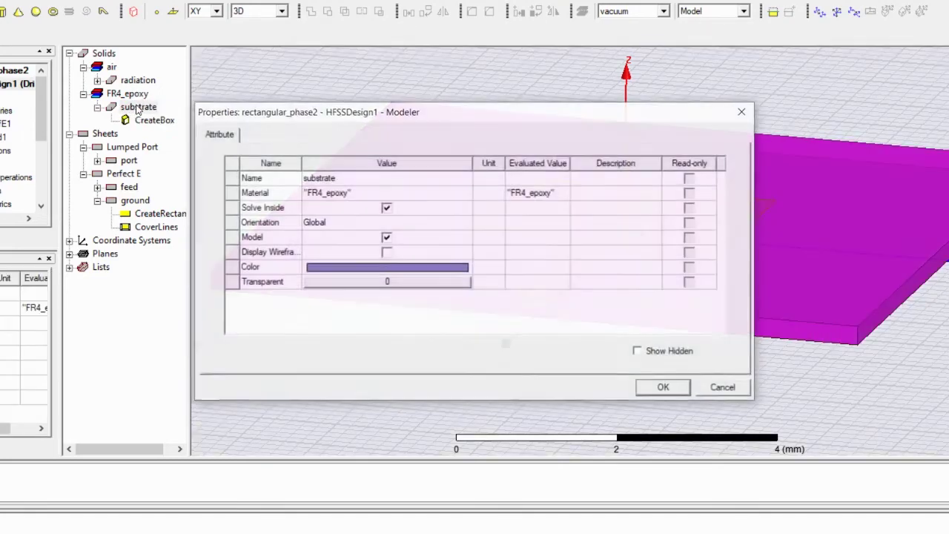
left_click(339, 195)
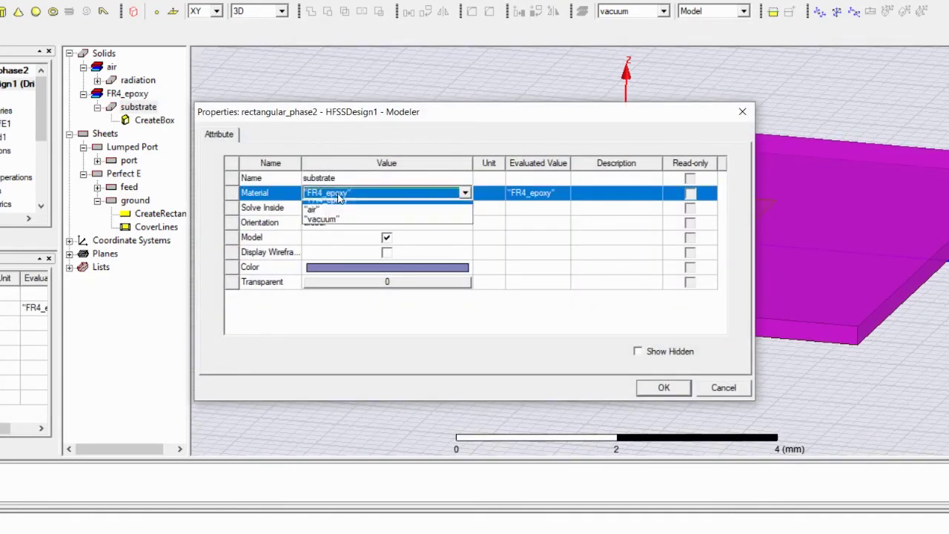
left_click(331, 206)
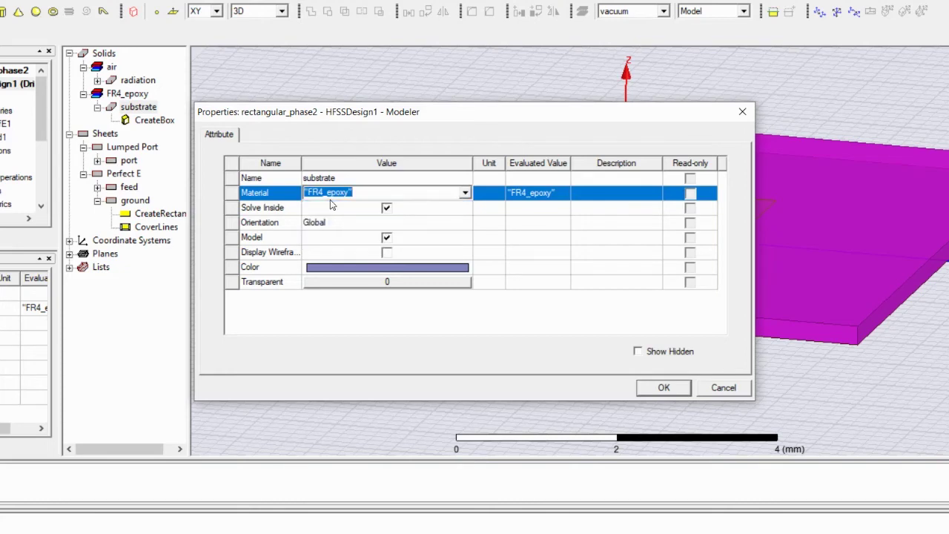
left_click(346, 192)
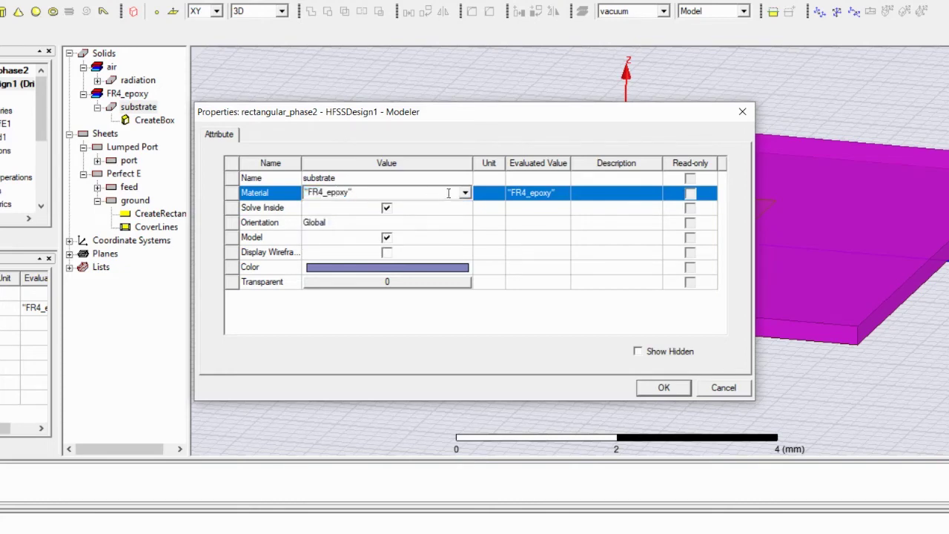
left_click(465, 194)
left_click(443, 209)
scroll(295, 341, "down", 15)
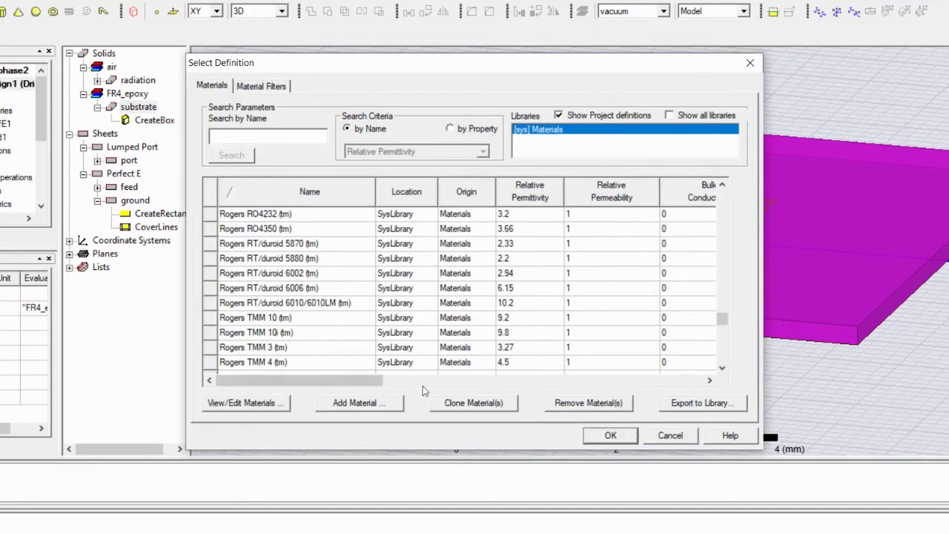
left_click(672, 436)
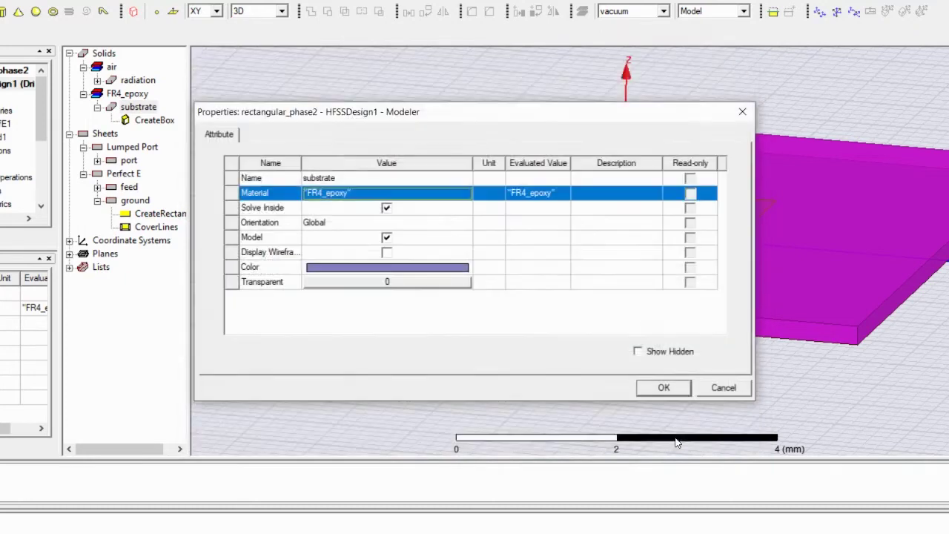
left_click(684, 387)
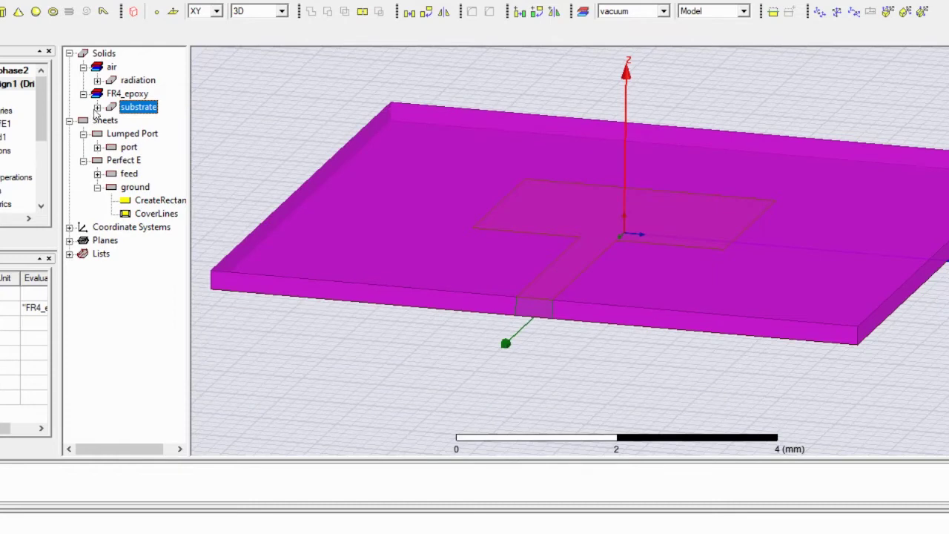
- Reopen the substrate's CreateBox command and review its X, Y and Z sizes
left_click(98, 107)
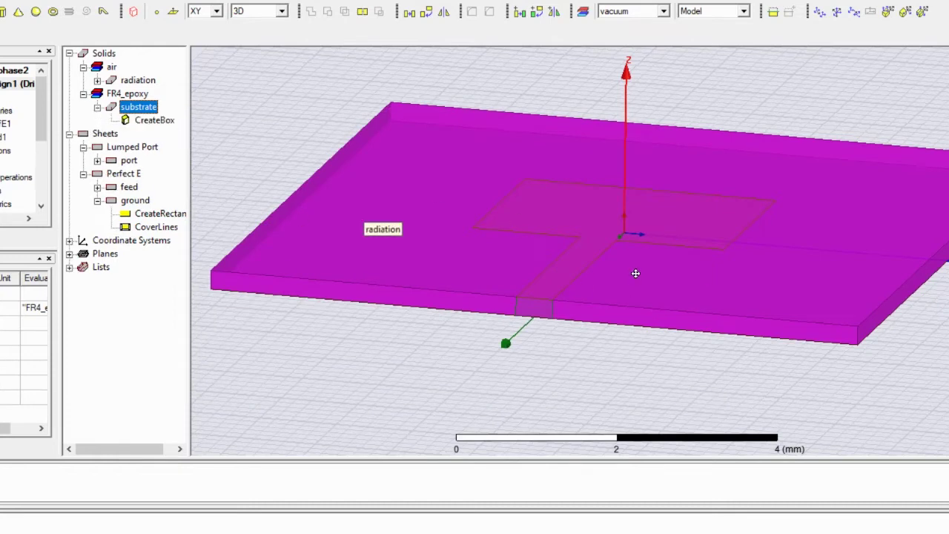
double_click(147, 122)
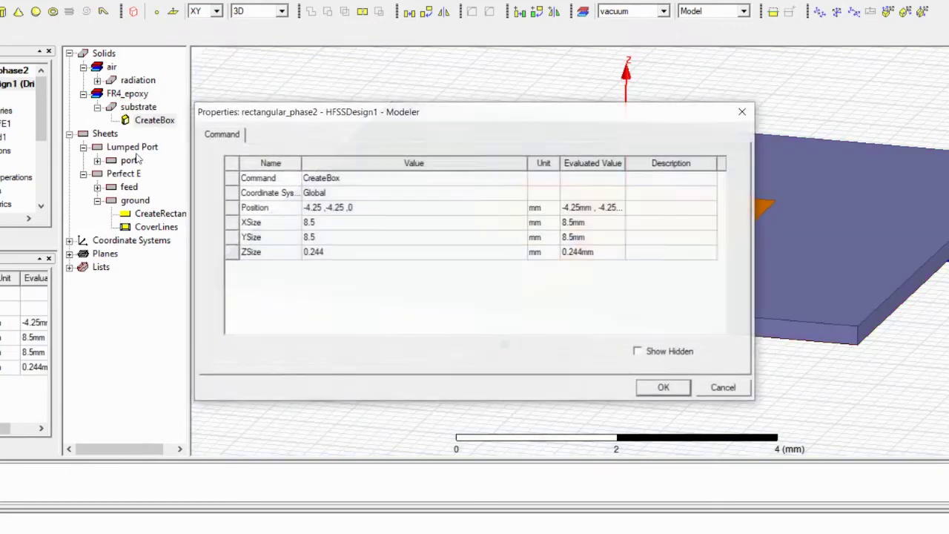
left_click(743, 111)
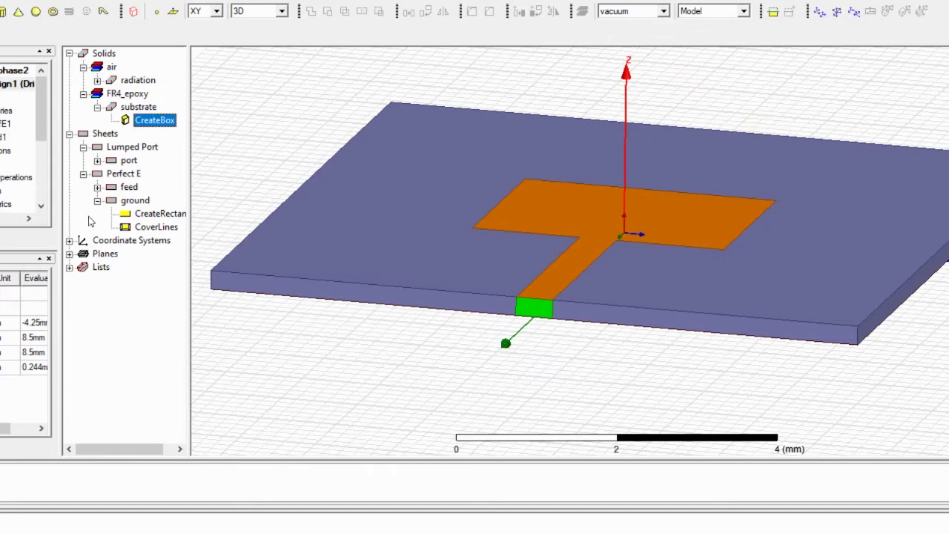
- Inspect the CreateRectangle position and X and Y sizes of the feed line and of the patch united with it
left_click(97, 188)
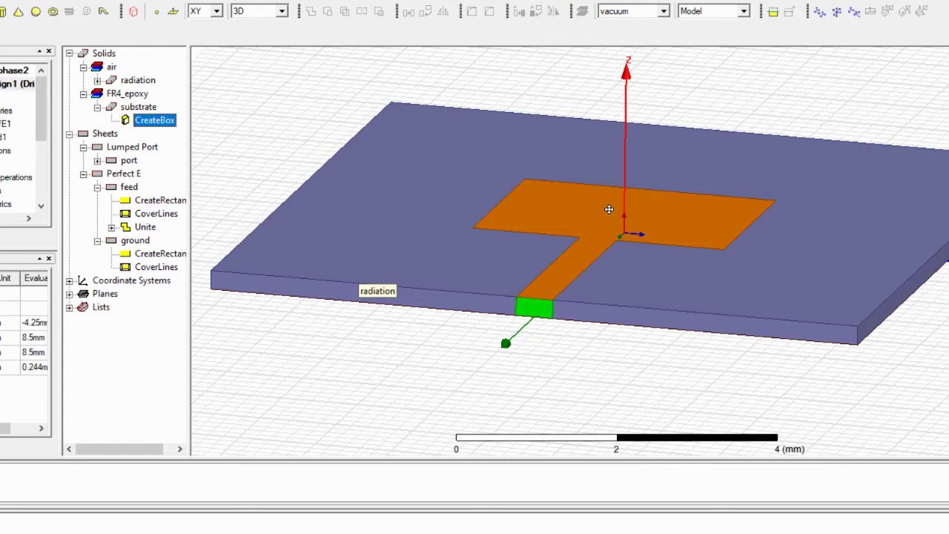
double_click(156, 201)
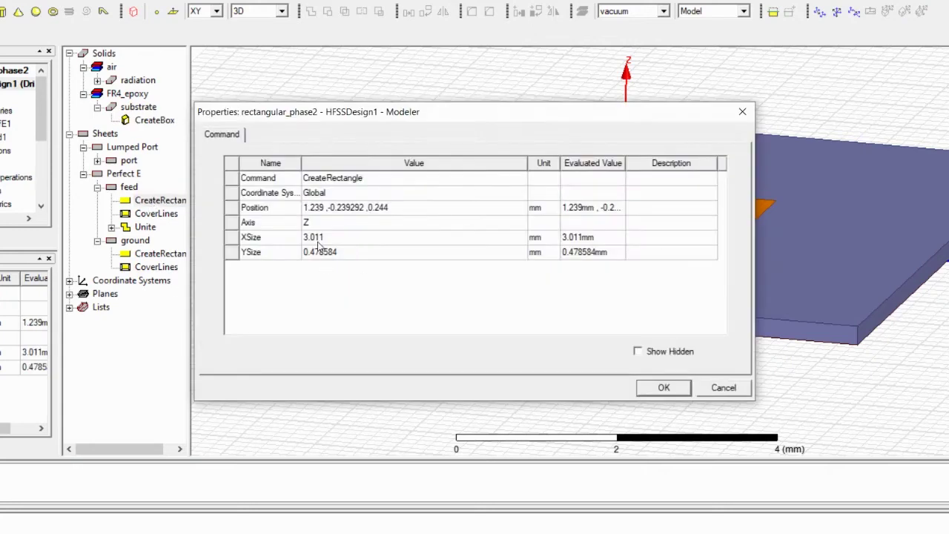
left_click(741, 113)
left_click(111, 227)
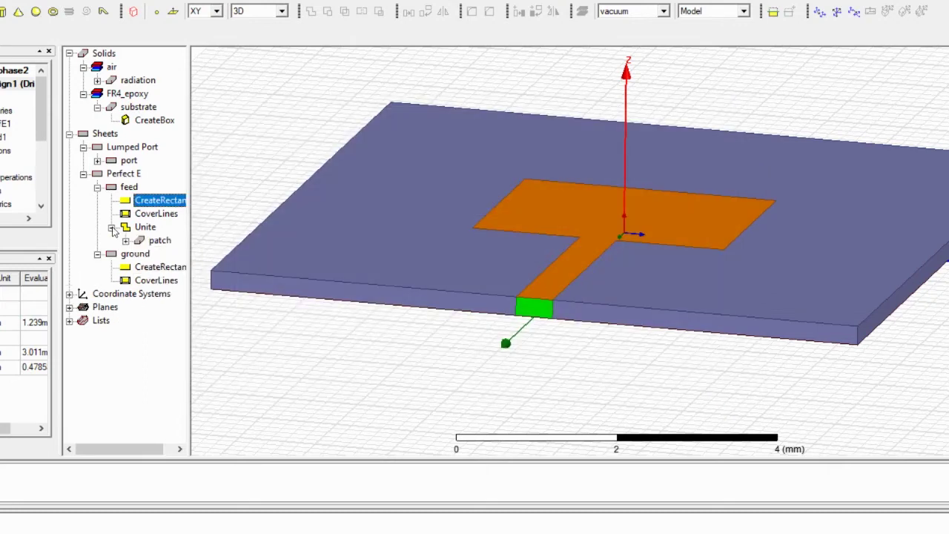
left_click(127, 241)
double_click(166, 254)
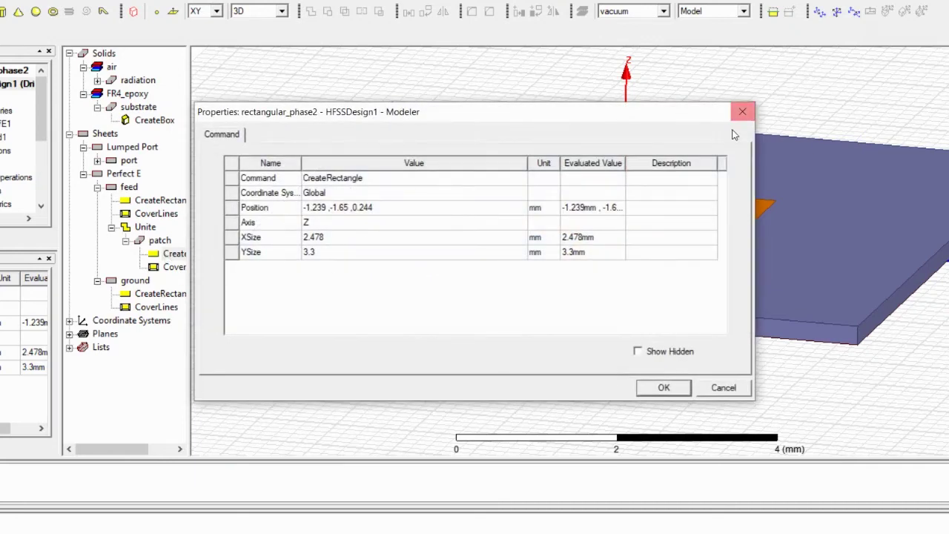
left_click(742, 114)
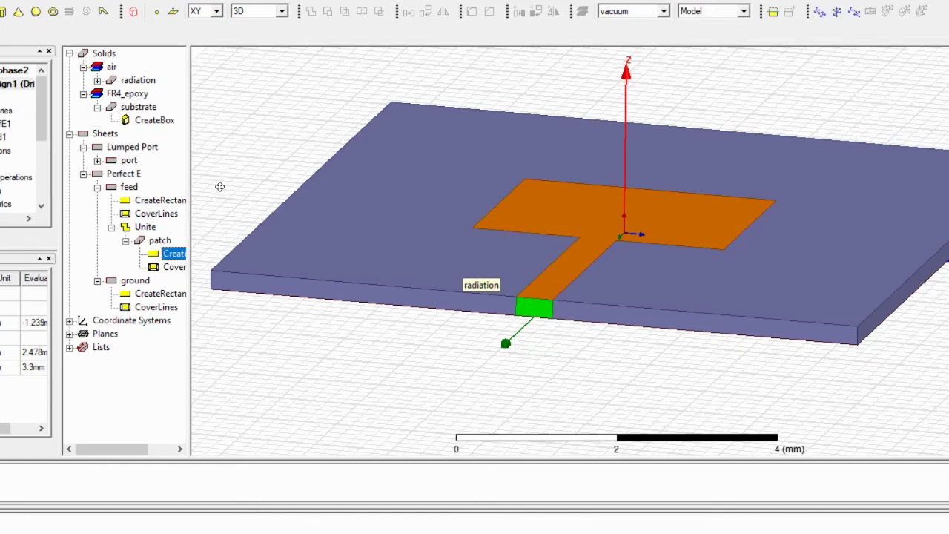
- Expand the port sheet and inspect the position, axis and Y and Z sizes of its CreateRectangle command
left_click(97, 160)
double_click(160, 173)
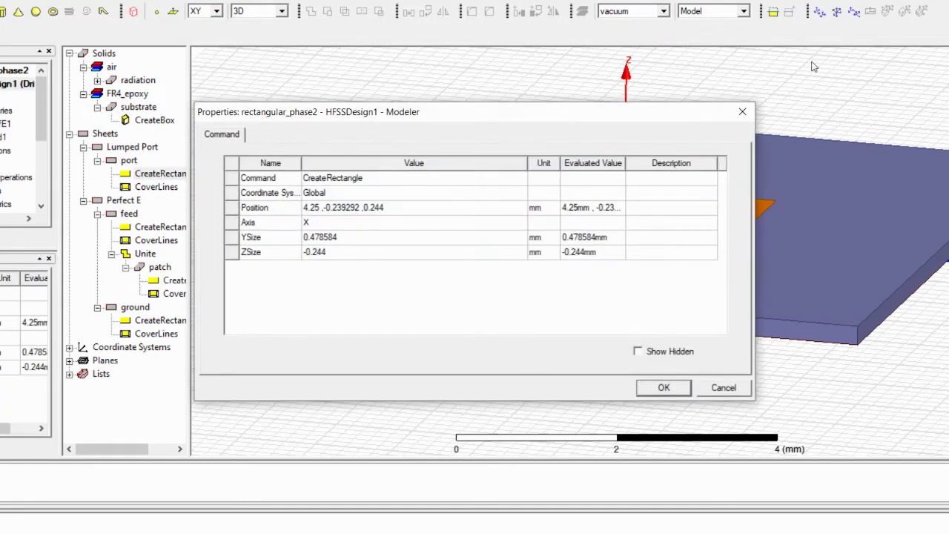
left_click(742, 111)
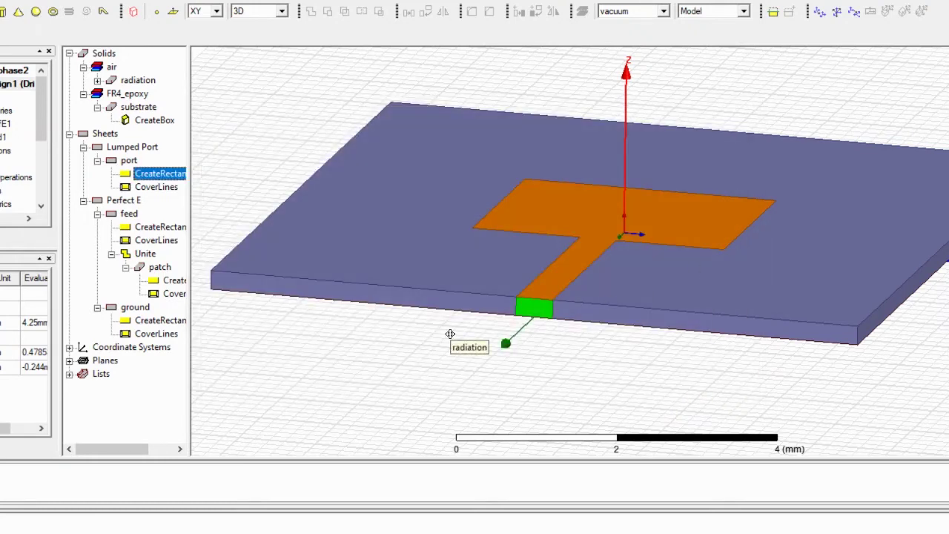
- Fit the whole model in all views so the radiation box around the antenna can be examined
left_click(19, 1)
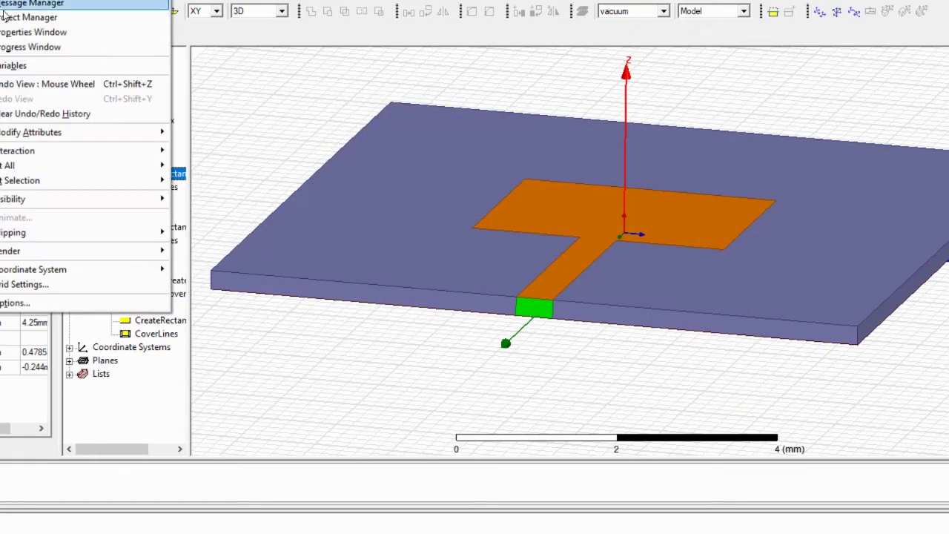
mouse_move(39, 149)
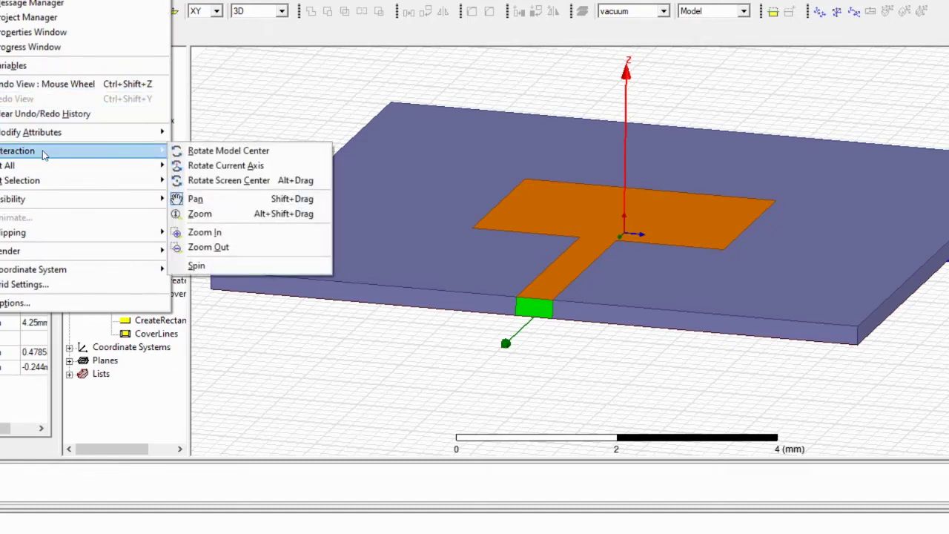
mouse_move(89, 164)
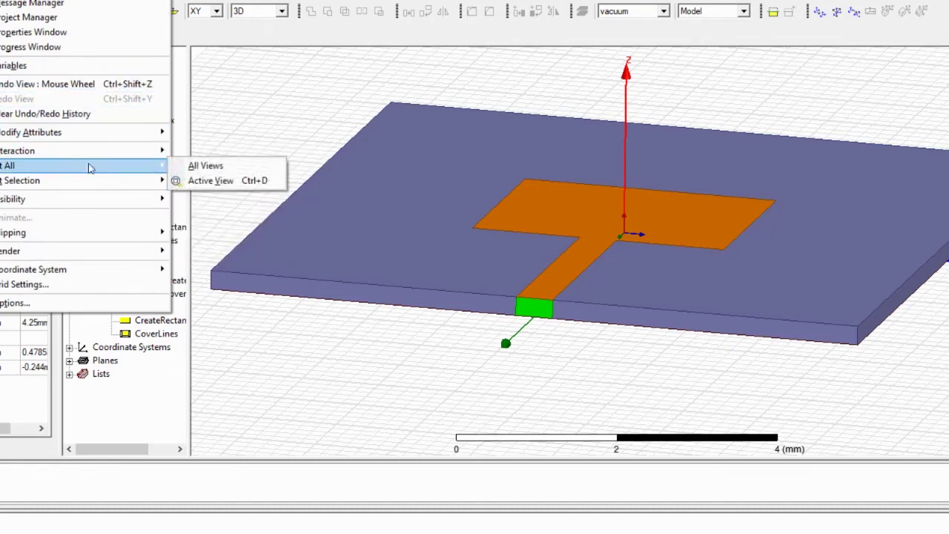
left_click(186, 166)
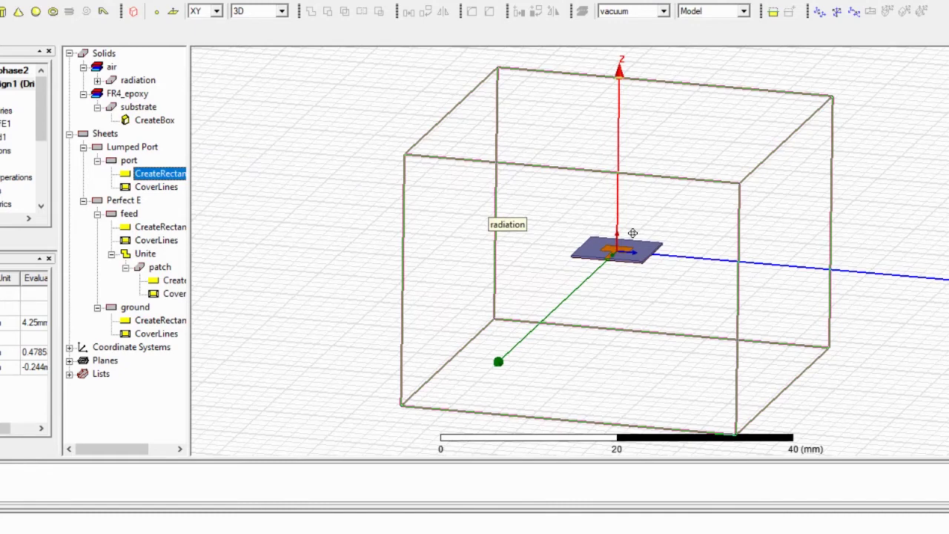
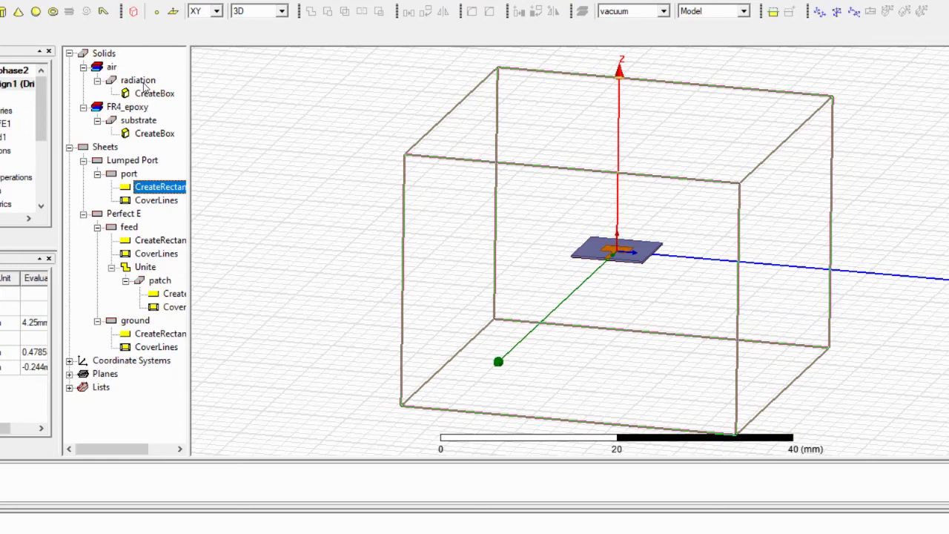
- Highlight the radiation box and its Rad1 boundary, and look up Radiation among the box's assignable boundary types without applying it
left_click(140, 81)
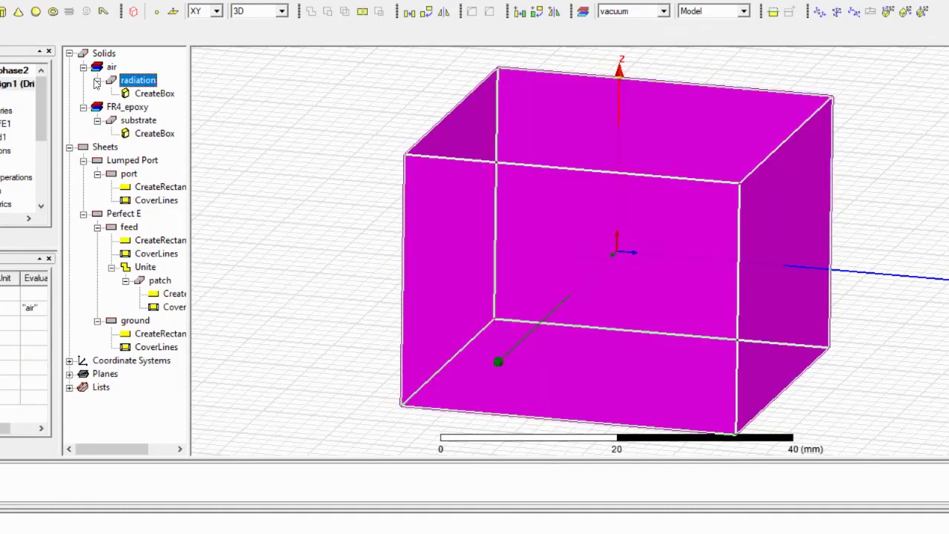
left_click(3, 137)
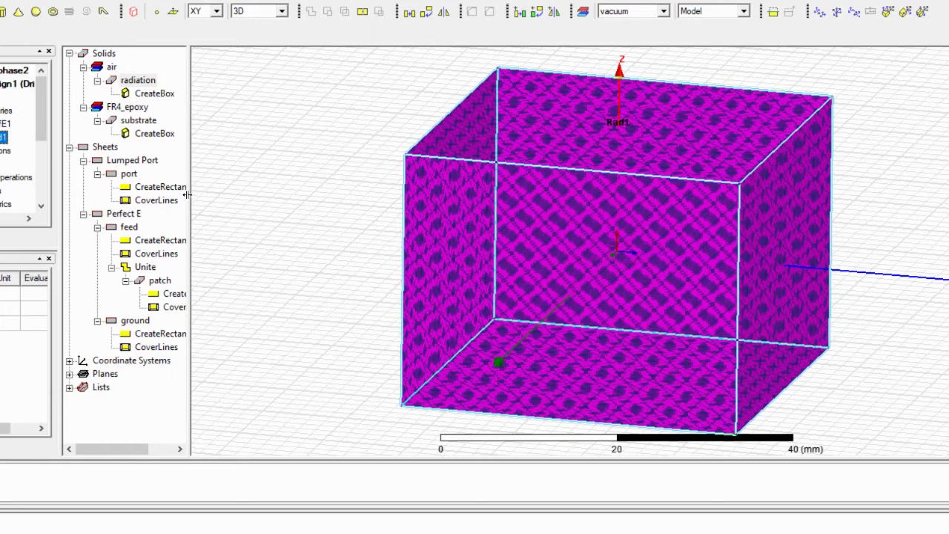
right_click(138, 83)
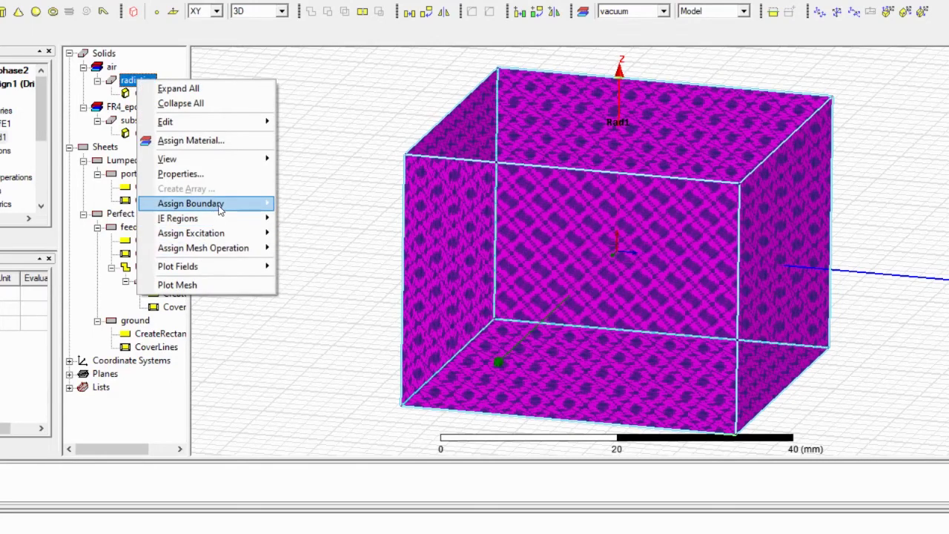
mouse_move(220, 211)
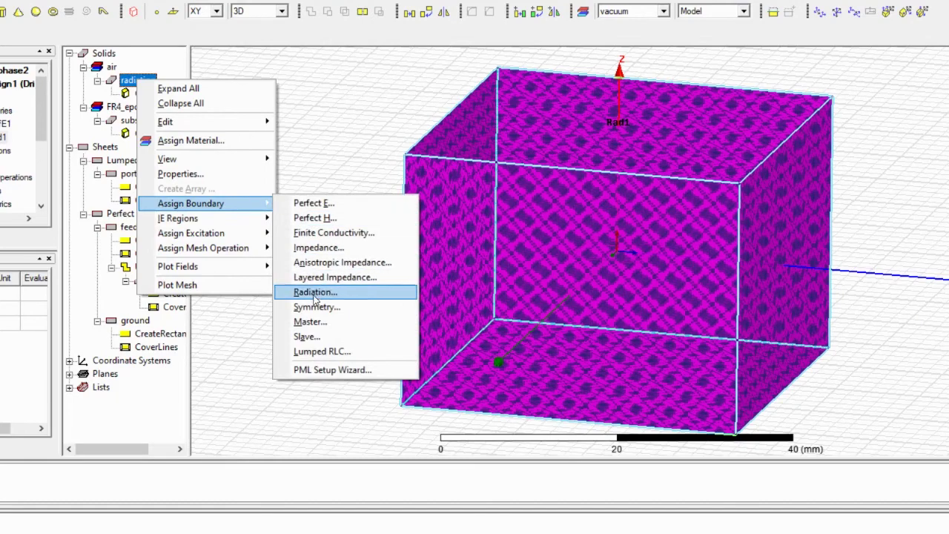
left_click(325, 124)
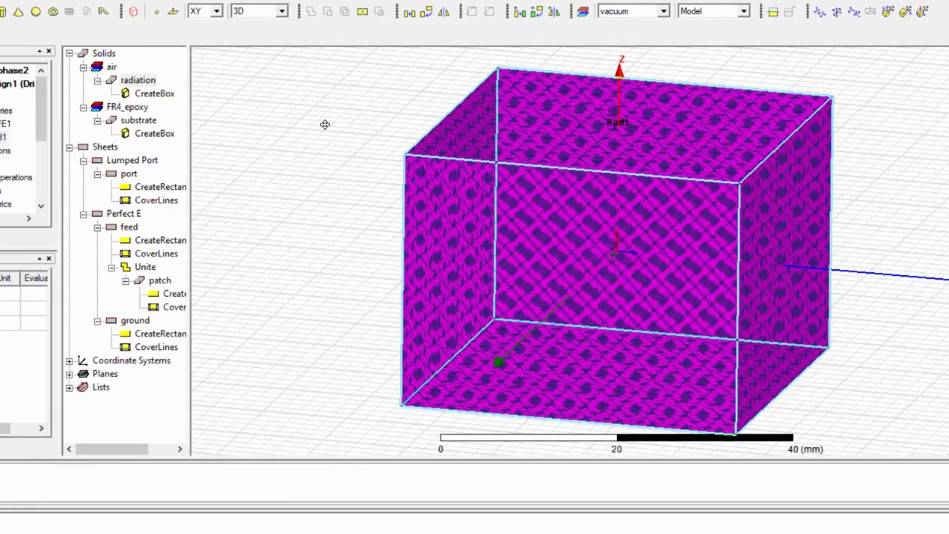
- Display the PerfE1 boundary without the radiation box highlighted, and identify the feed and ground sheets in the model
left_click(6, 124)
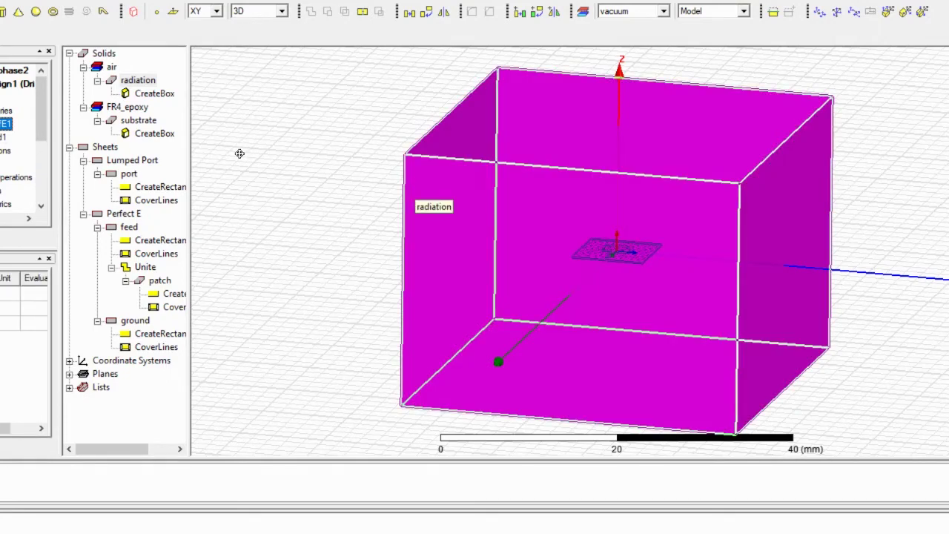
left_click(106, 68)
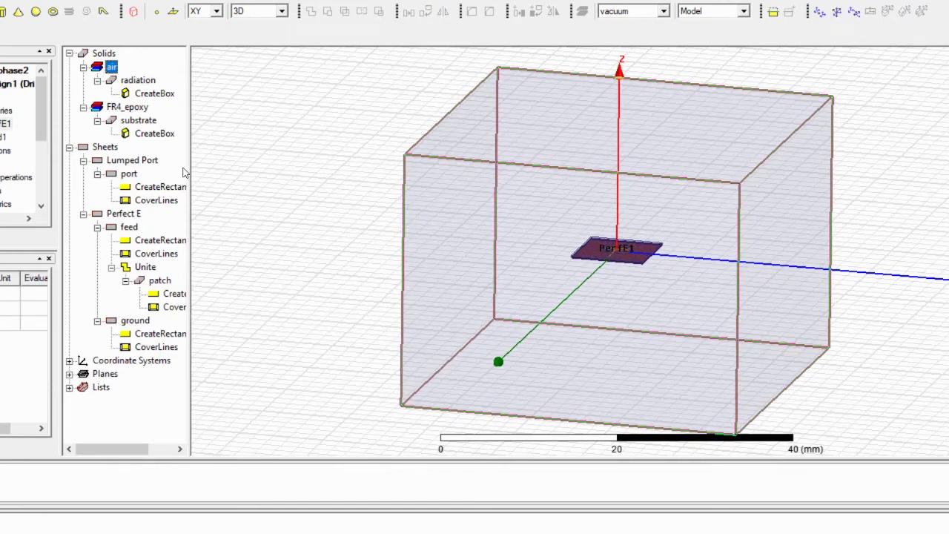
left_click(129, 228)
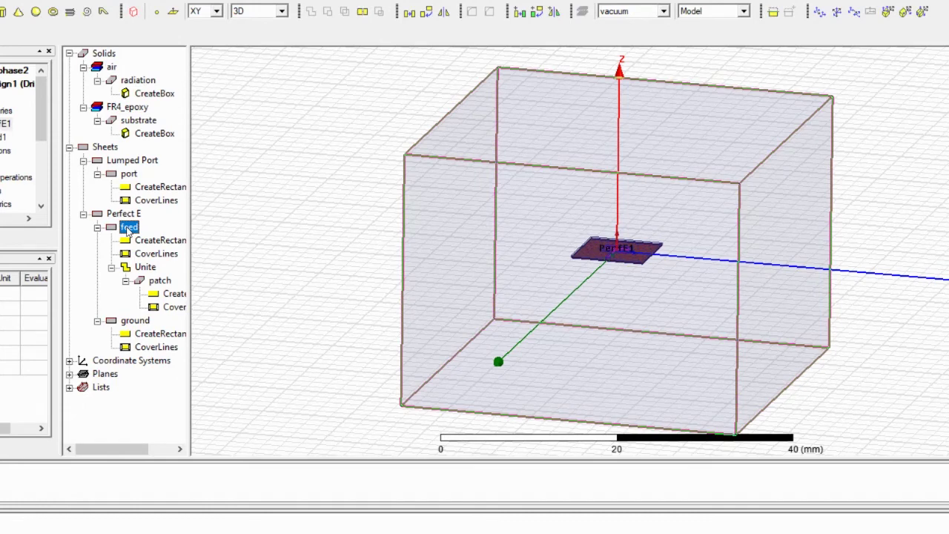
left_click(132, 323)
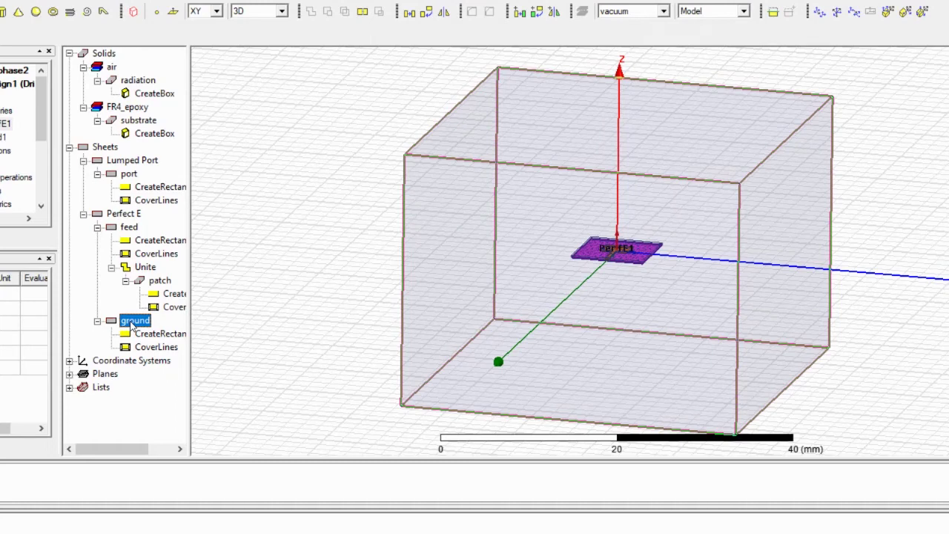
- Select the feed sheet and look up Perfect E among its assignable boundary types without applying it
left_click(129, 228)
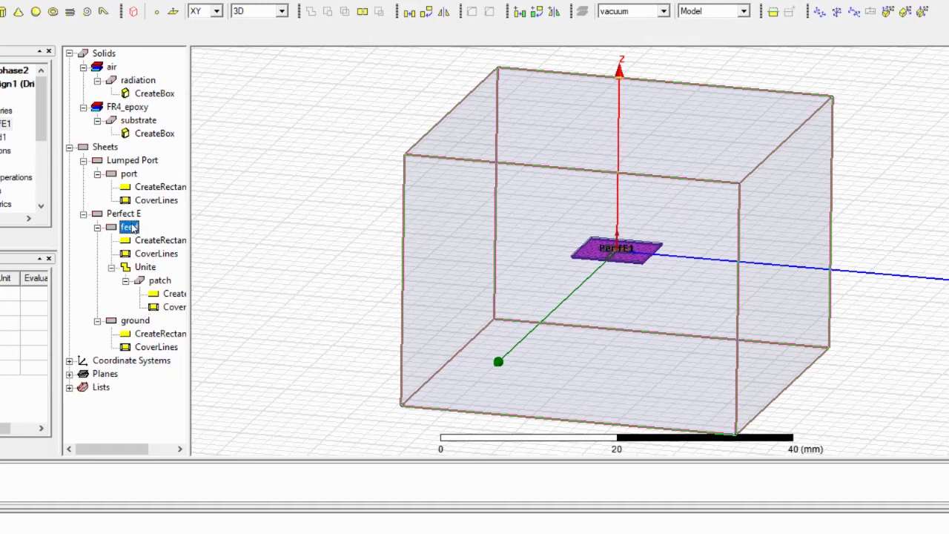
right_click(131, 229)
mouse_move(217, 354)
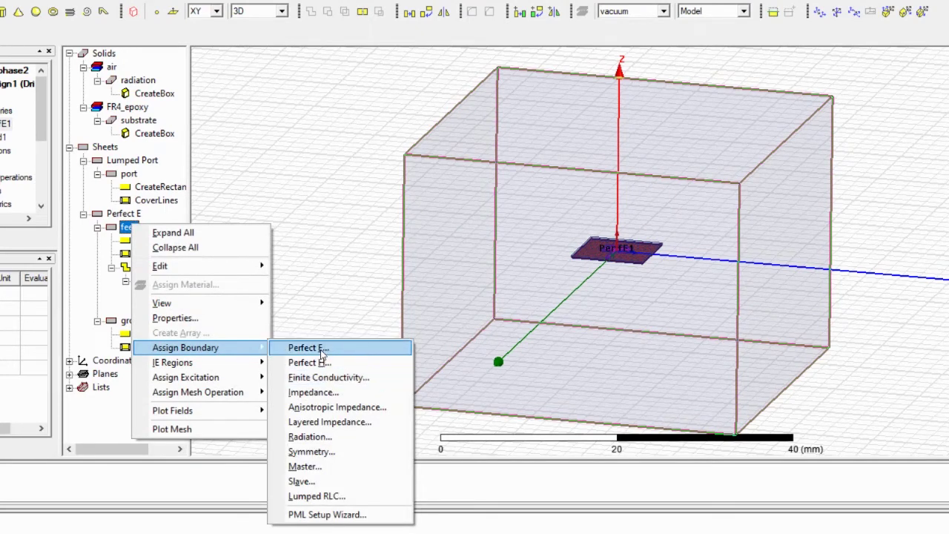
left_click(319, 221)
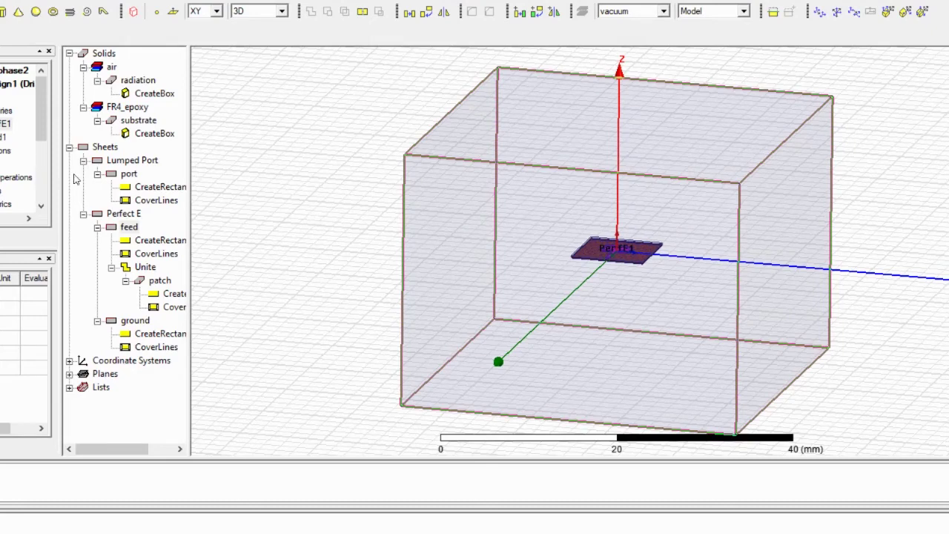
- Zoom in on the end of the feed line and highlight the port excitation on the substrate's edge
left_click(5, 151)
scroll(535, 261, "up", 5)
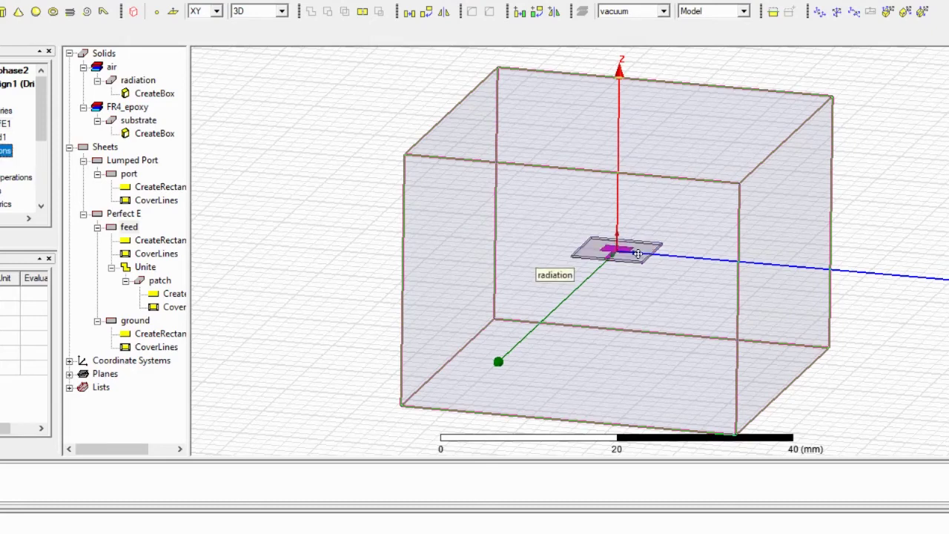
scroll(638, 253, "up", 6)
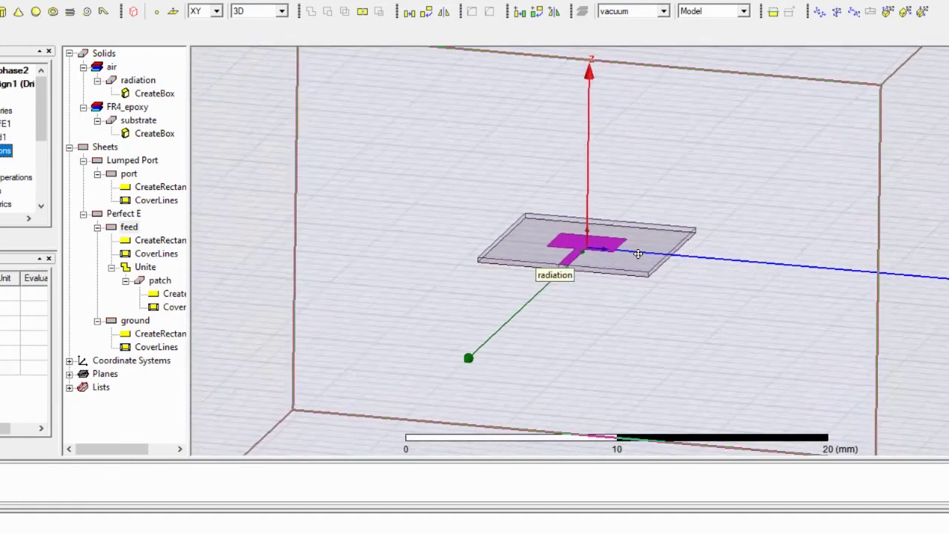
scroll(523, 295, "up", 5)
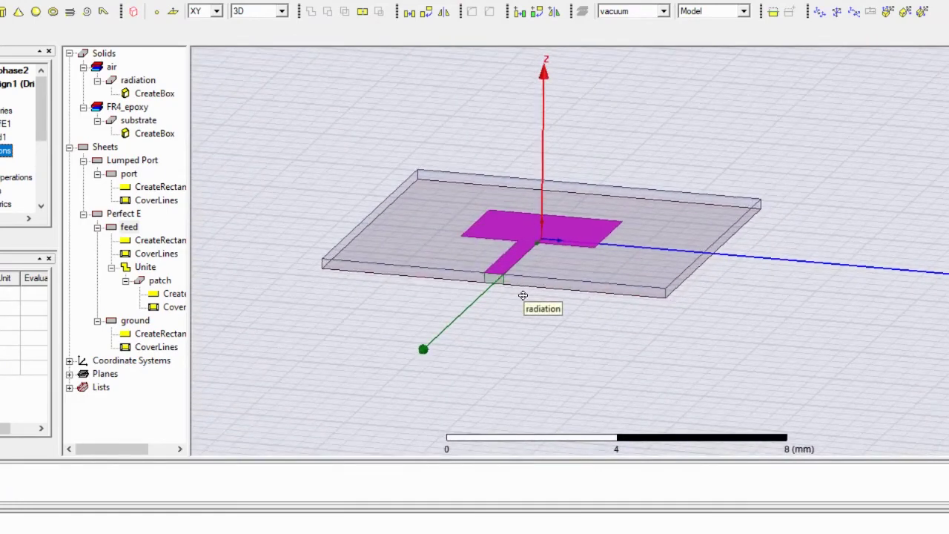
scroll(523, 296, "up", 3)
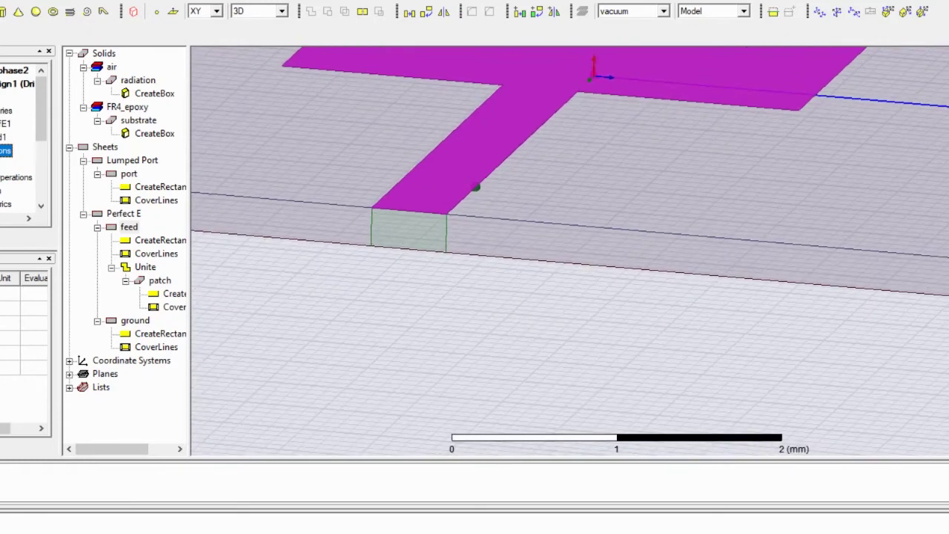
left_click(9, 165)
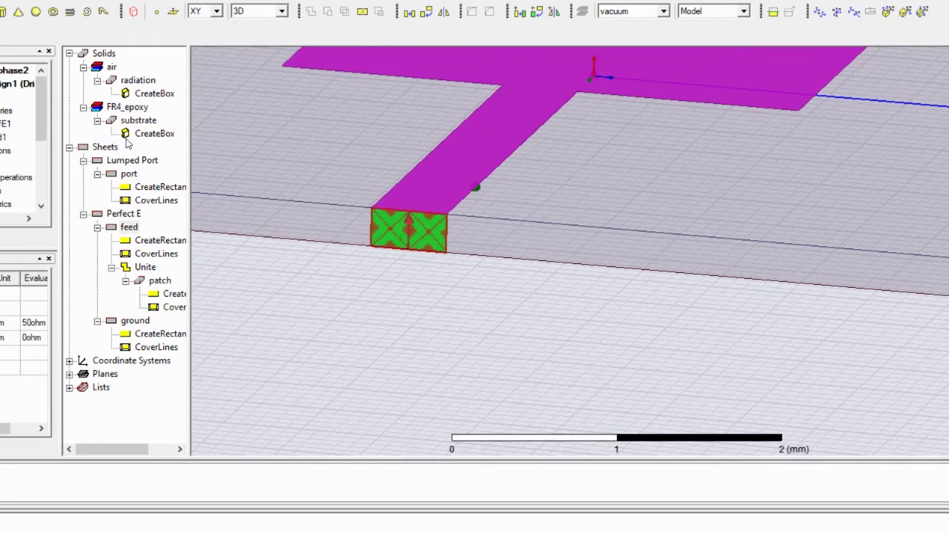
- Select the port sheet and look up Lumped Port among its assignable excitation types without applying it
right_click(126, 175)
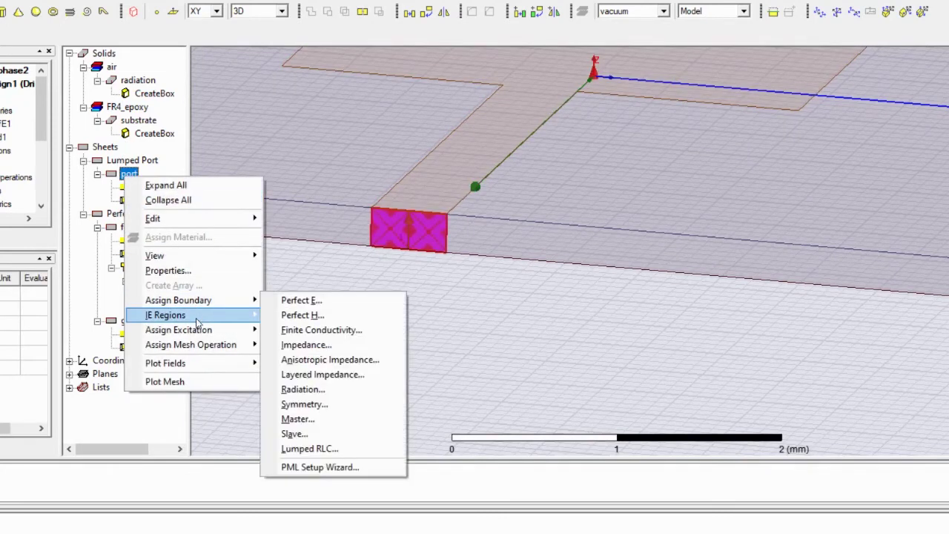
mouse_move(200, 329)
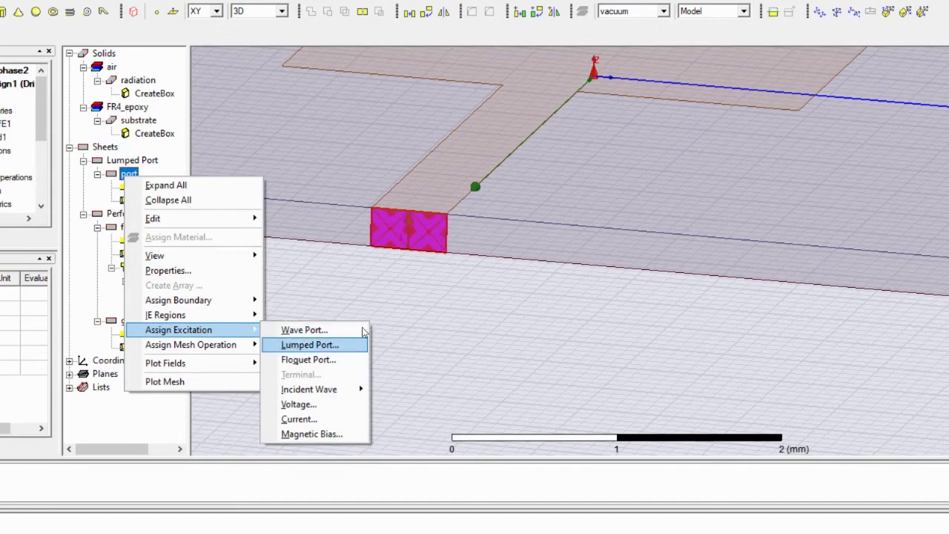
left_click(305, 344)
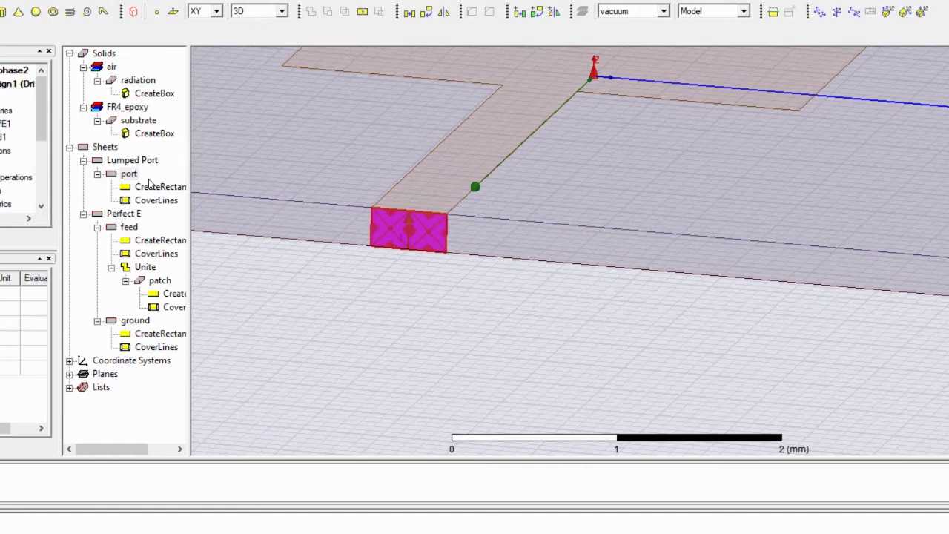
- Open the frequency sweep of the analysis setup, list the frequencies it covers, and close it without changing its values
scroll(30, 157, "down", 2)
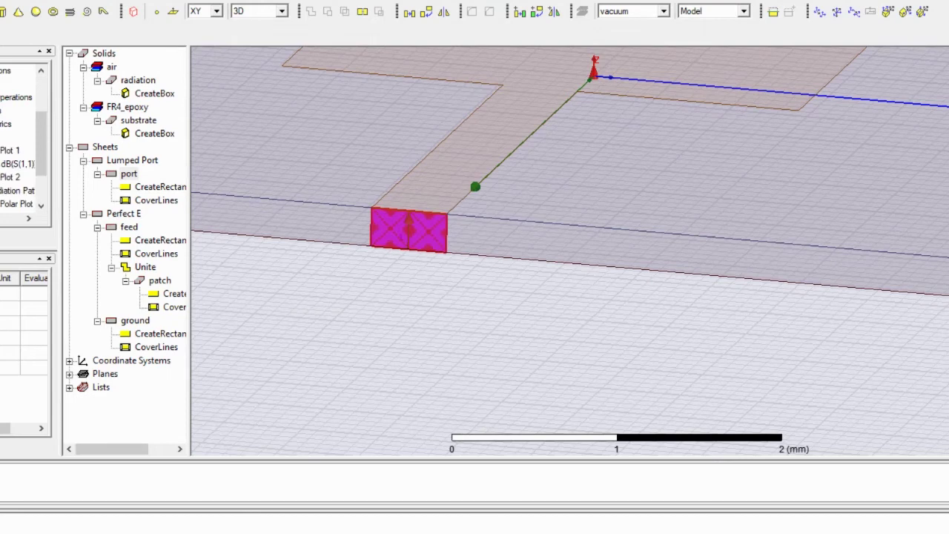
scroll(9, 146, "up", 1)
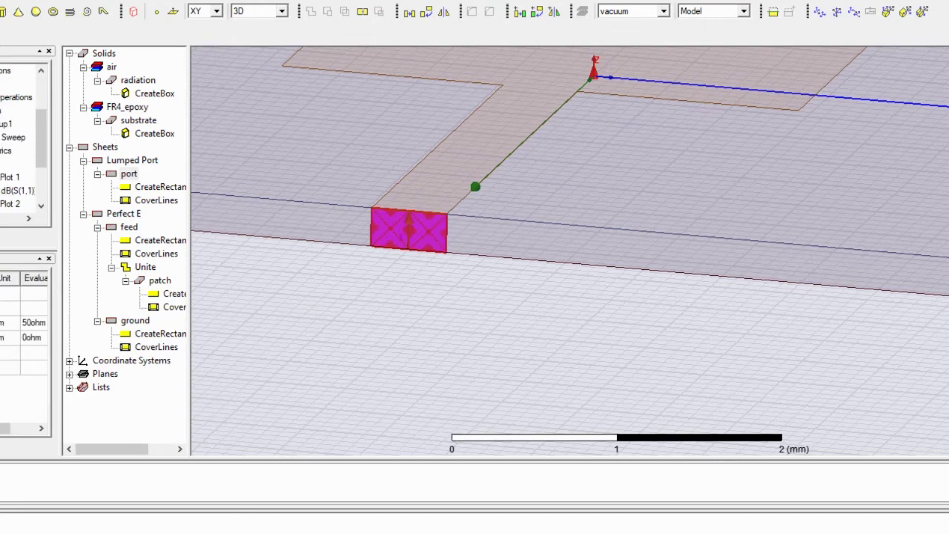
double_click(10, 139)
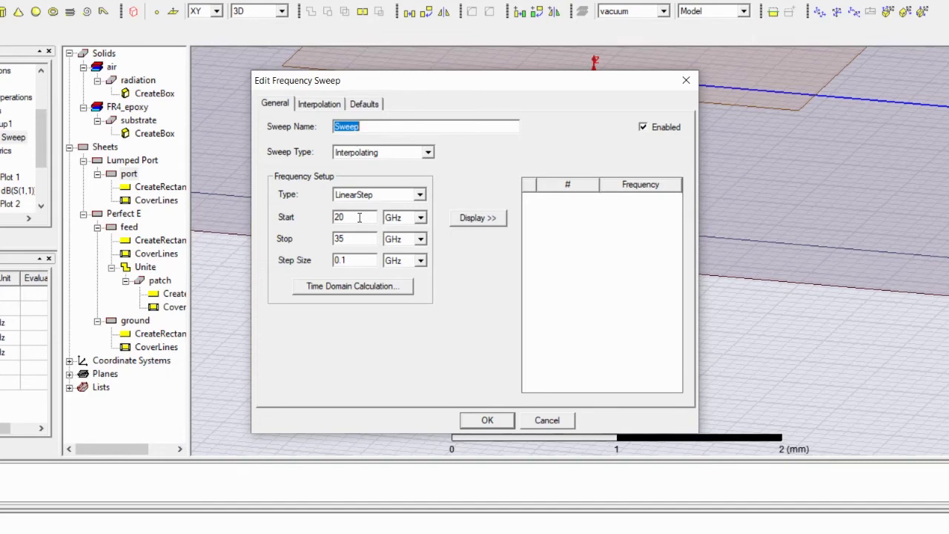
left_click(455, 219)
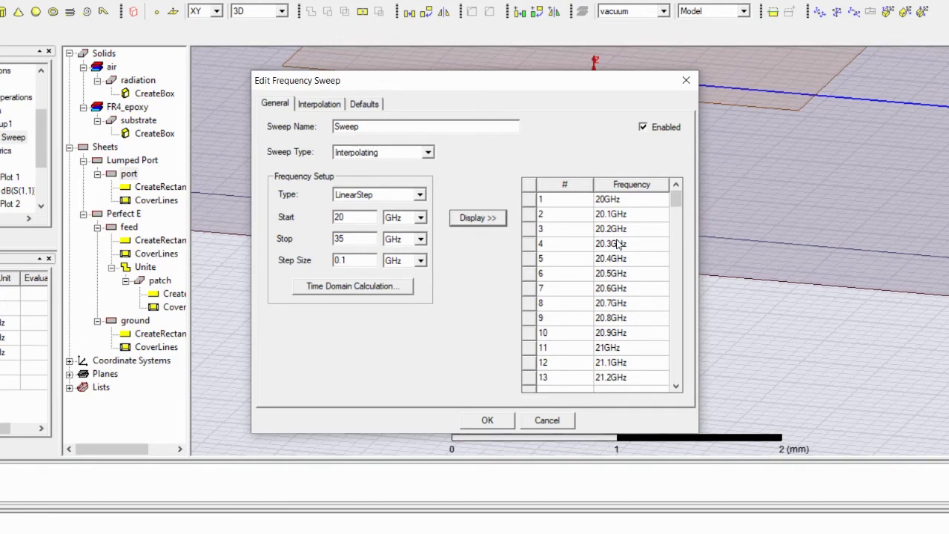
left_click(494, 426)
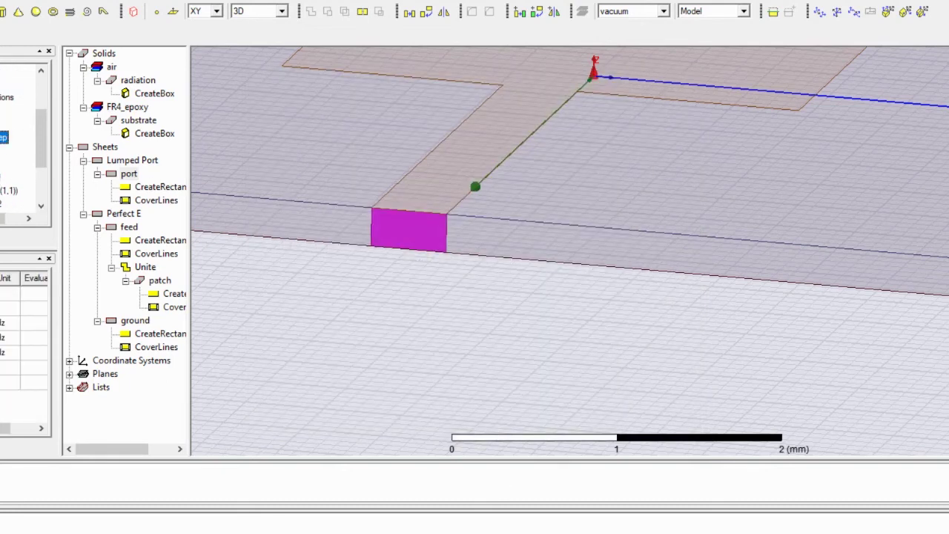
- Run the validation check on HFSSDesign1 and close its results
left_click(323, 5)
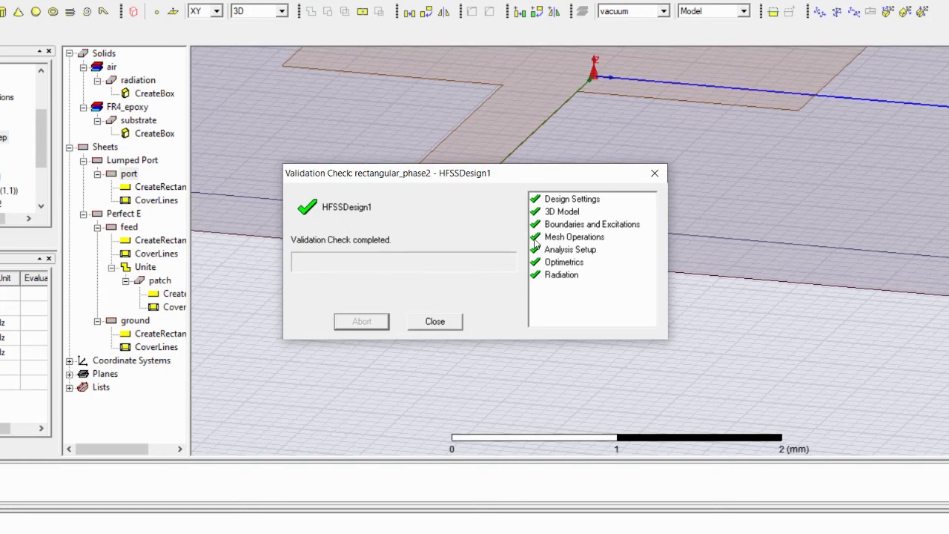
left_click(655, 172)
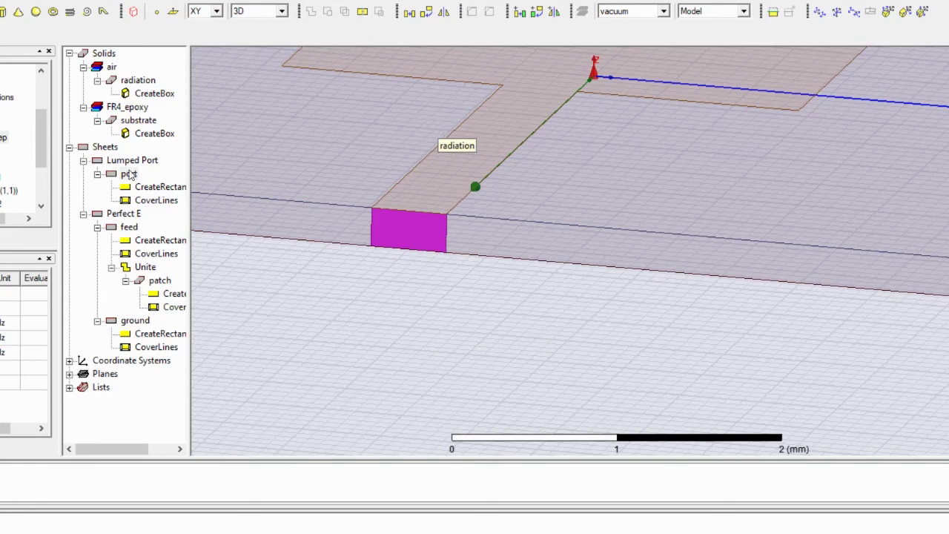
- Open the dB(S(1,1)) trace in XY Plot 1 and examine marker m1 at the curve's minimum
scroll(2, 132, "down", 2)
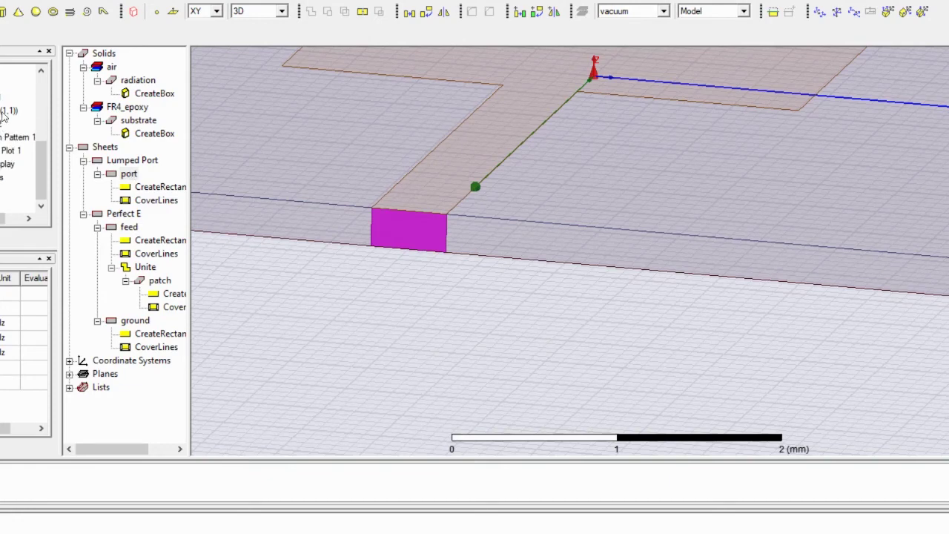
double_click(7, 110)
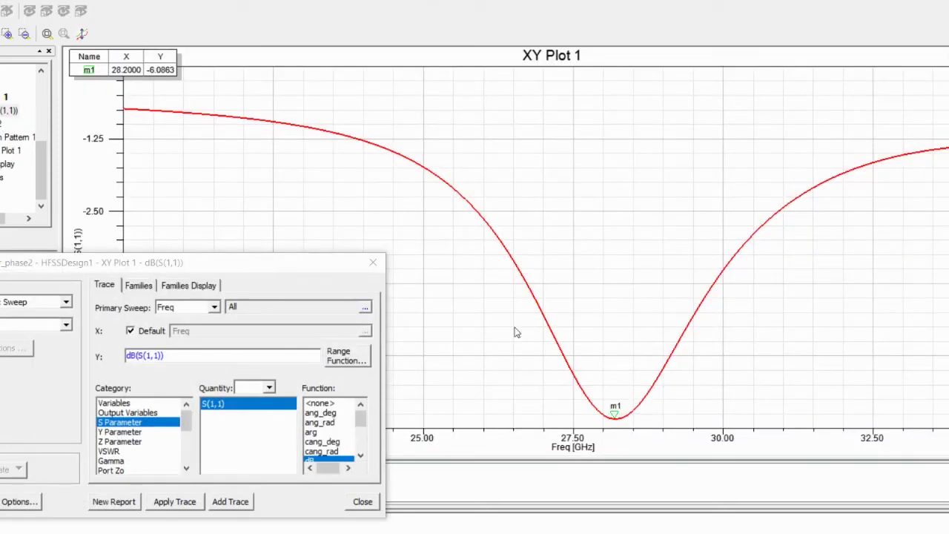
left_click(373, 262)
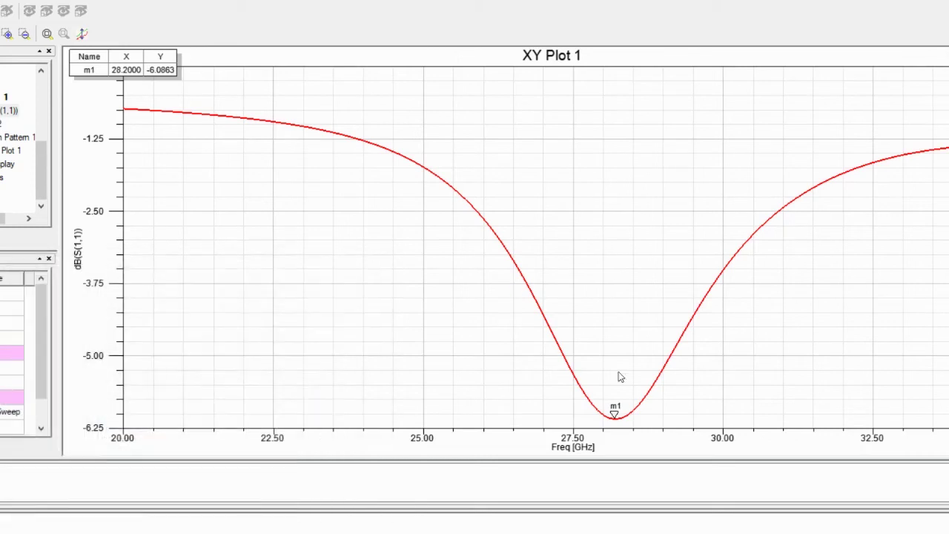
left_click(615, 416)
- Open the dB(VSWR(1)) trace in XY Plot 2 and examine marker m1 at the curve's minimum
left_click(9, 111)
double_click(13, 138)
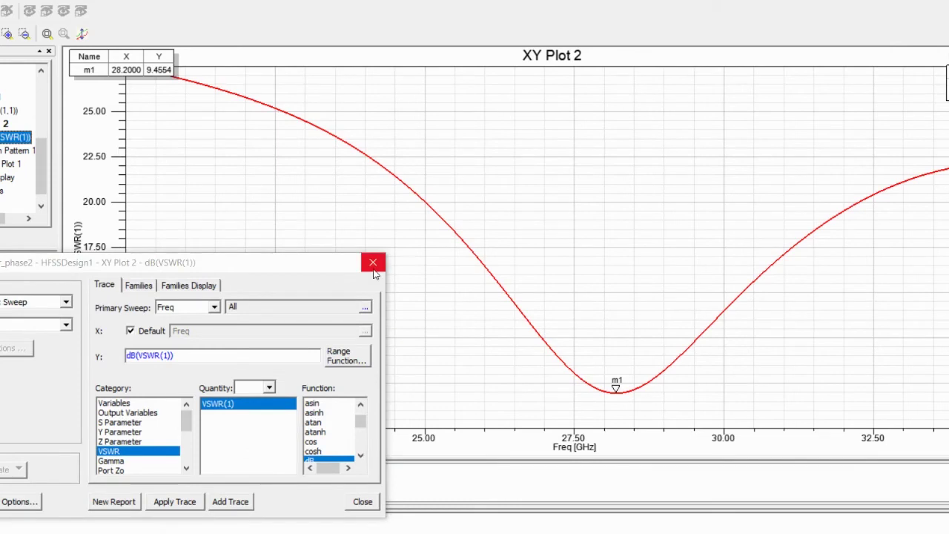
left_click(373, 263)
left_click(616, 386)
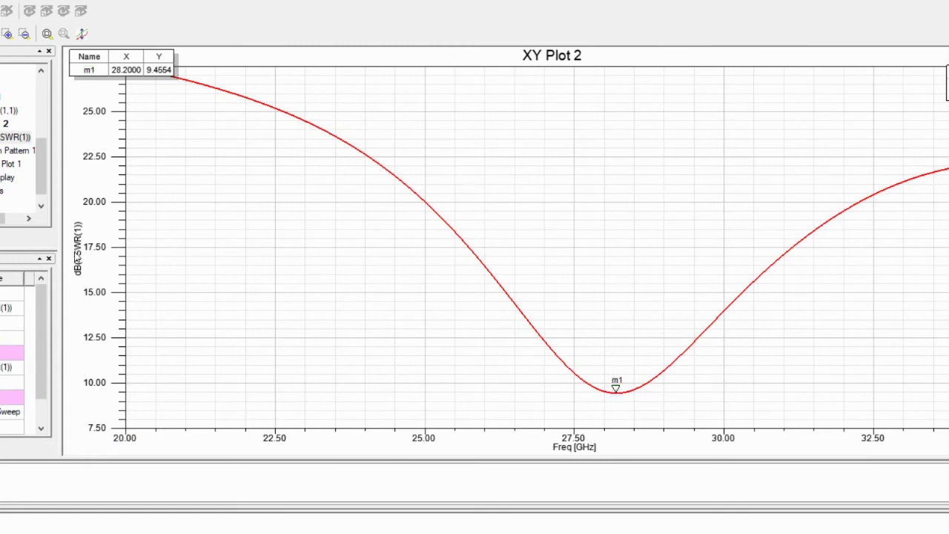
- Display the dB(rETotal) trace of Radiation Pattern 1 without its trace settings covering the plot
left_click(15, 137)
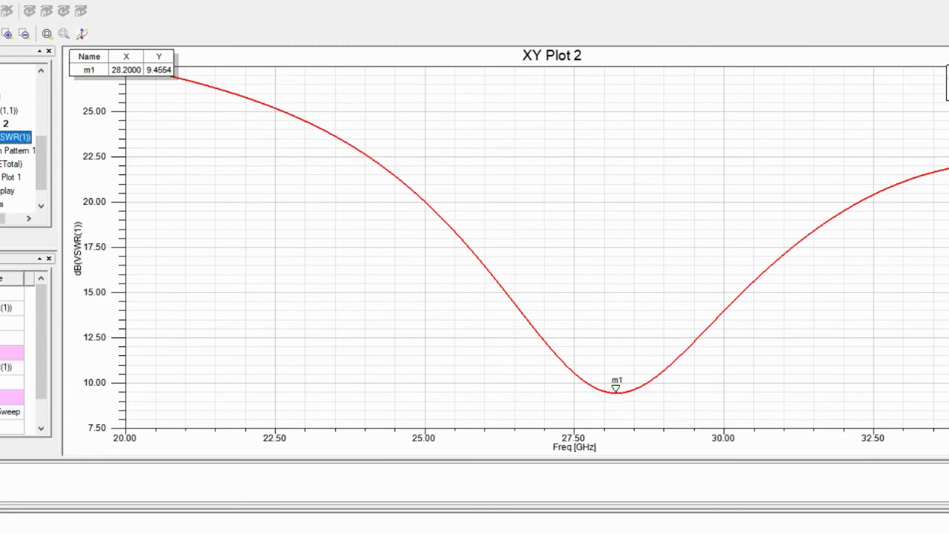
double_click(11, 164)
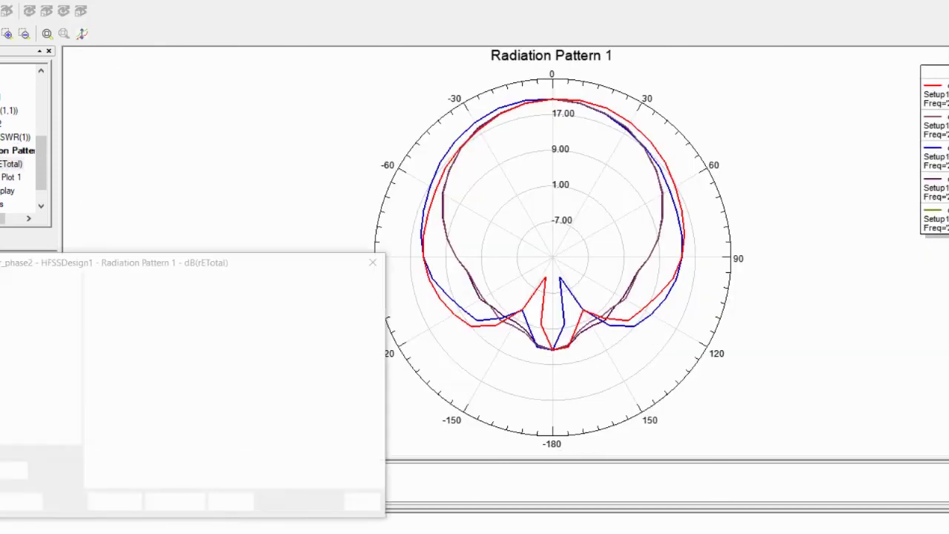
left_click(375, 265)
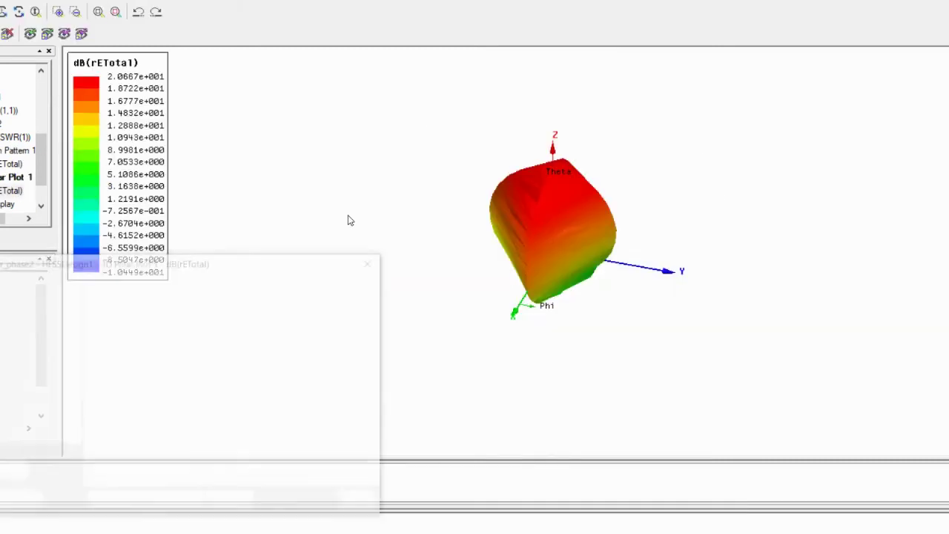
- Examine the 3D polar plot of dB(rETotal) from several directions, including its underside
left_click(377, 262)
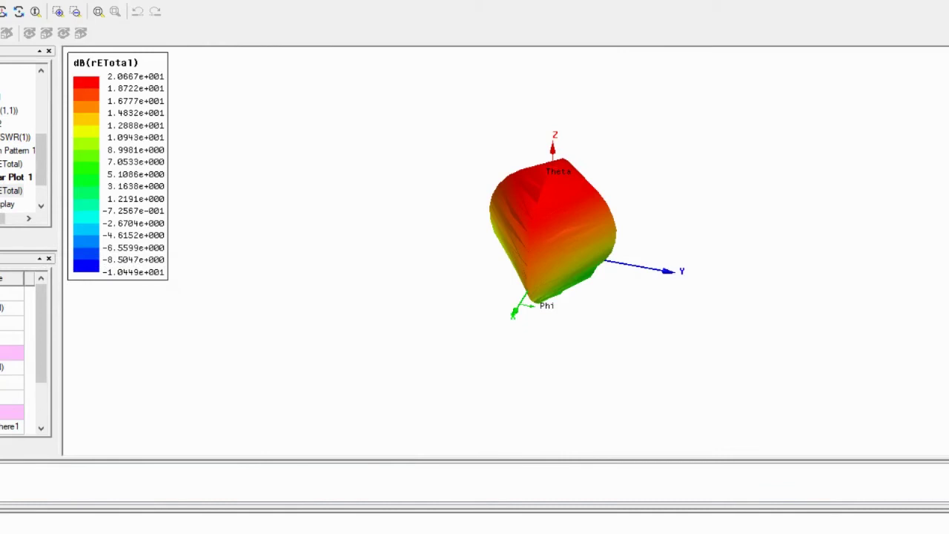
left_click_drag(569, 268, 539, 259, "shift")
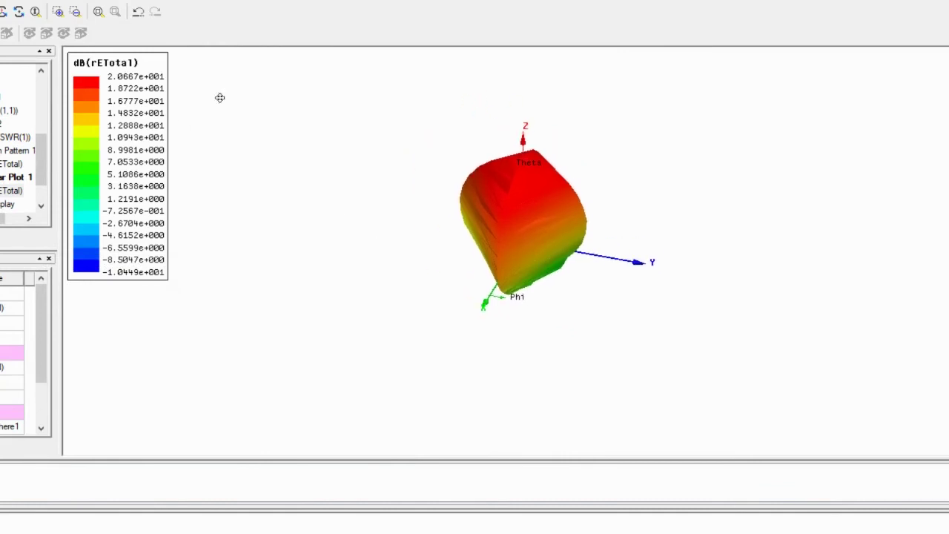
left_click(5, 11)
left_click_drag(534, 237, 501, 53)
left_click_drag(480, 211, 642, 207)
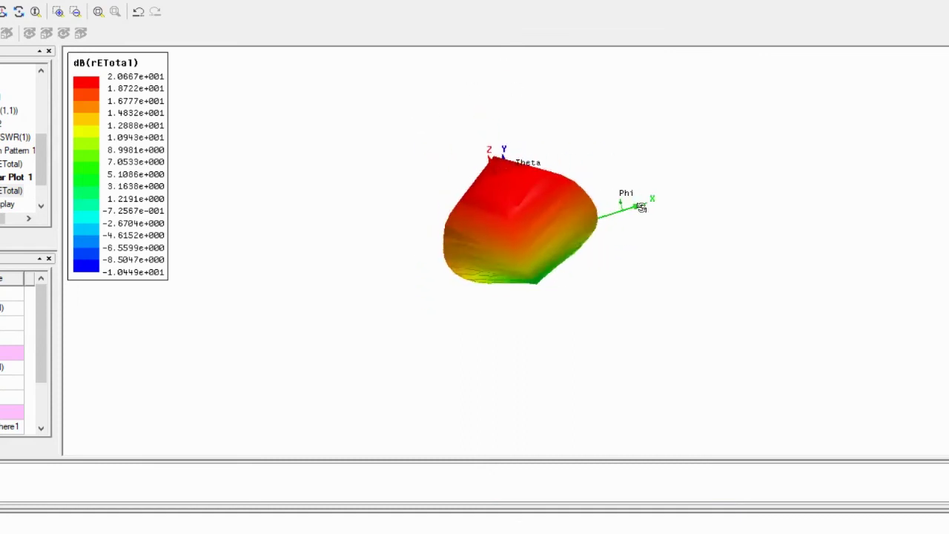
left_click_drag(523, 235, 737, 263)
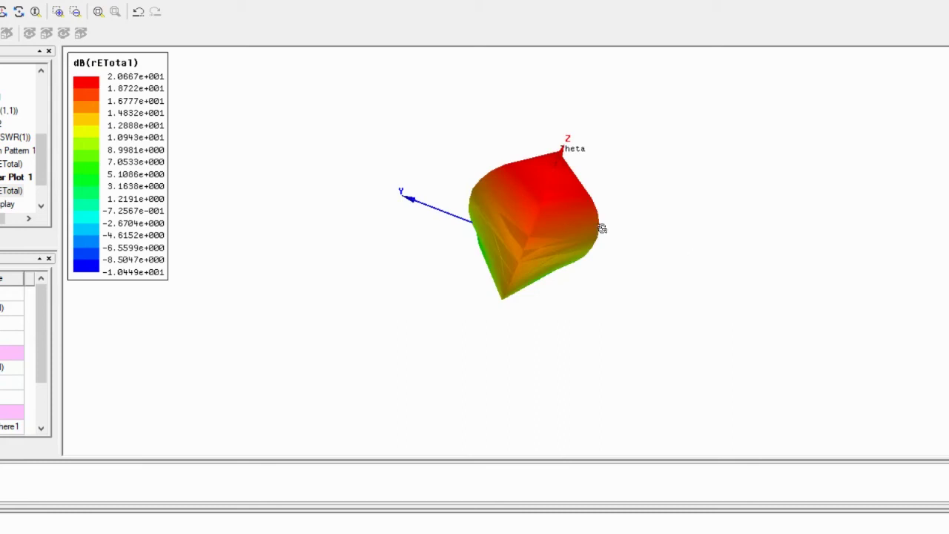
left_click_drag(602, 228, 566, 213)
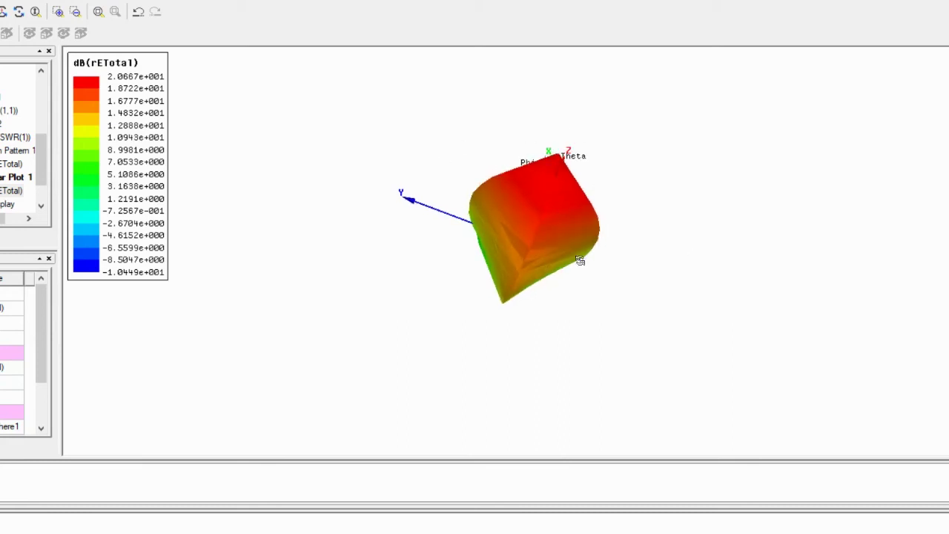
left_click_drag(546, 252, 599, 136)
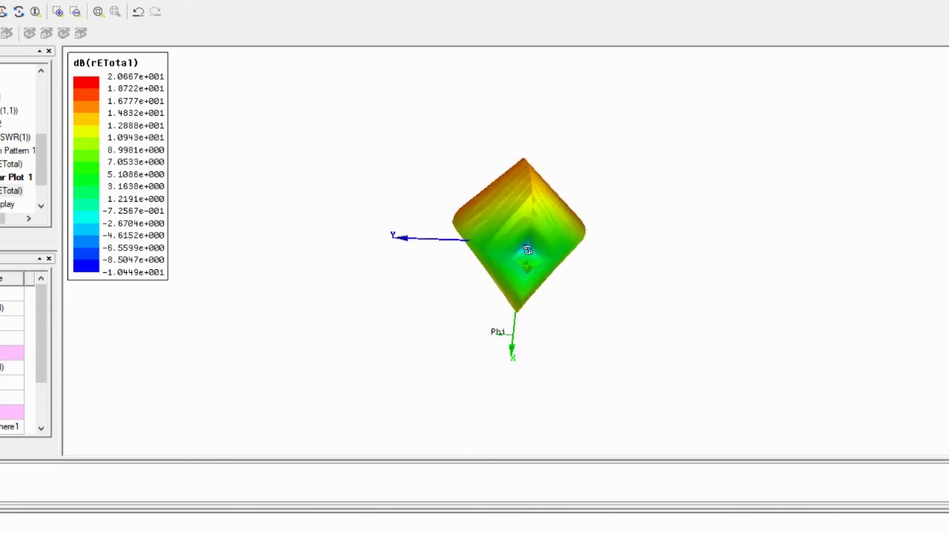
left_click_drag(534, 222, 528, 357)
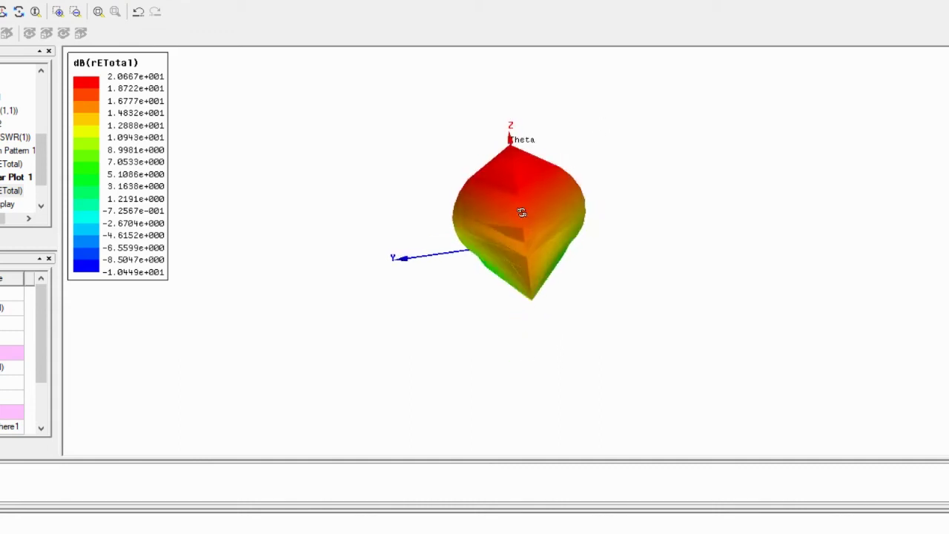
left_click_drag(522, 213, 517, 189)
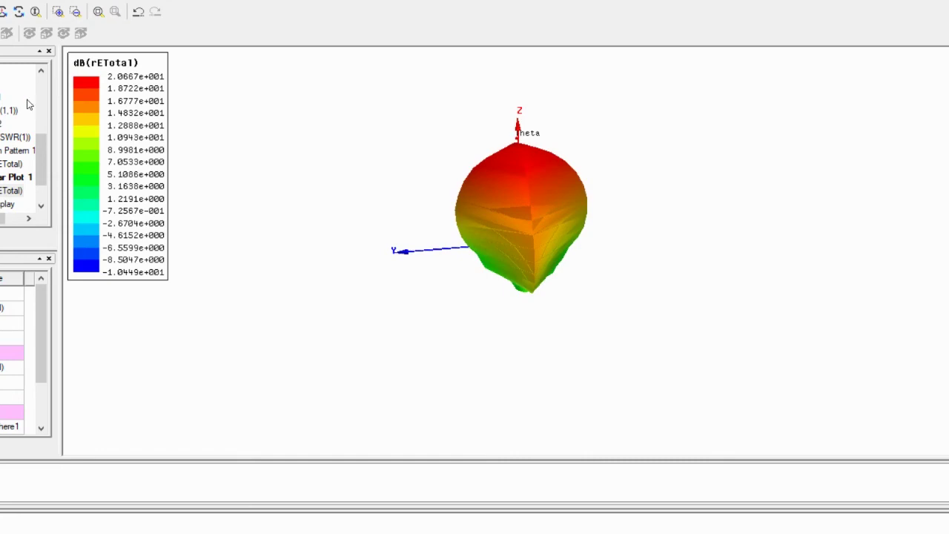
- Return to the 3D model of the HFSS design and show the patch, feed line and port together
scroll(28, 105, "up", 5)
double_click(9, 86)
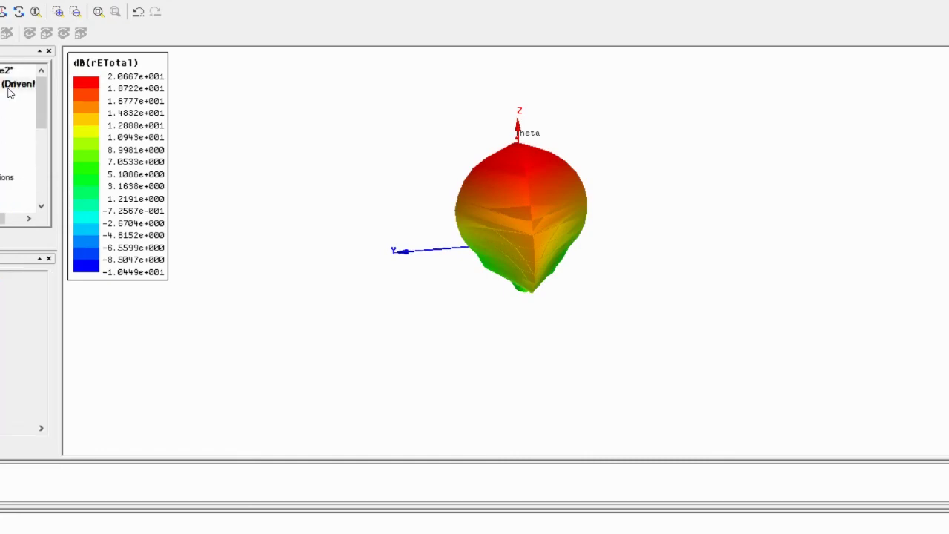
scroll(445, 195, "down", 4)
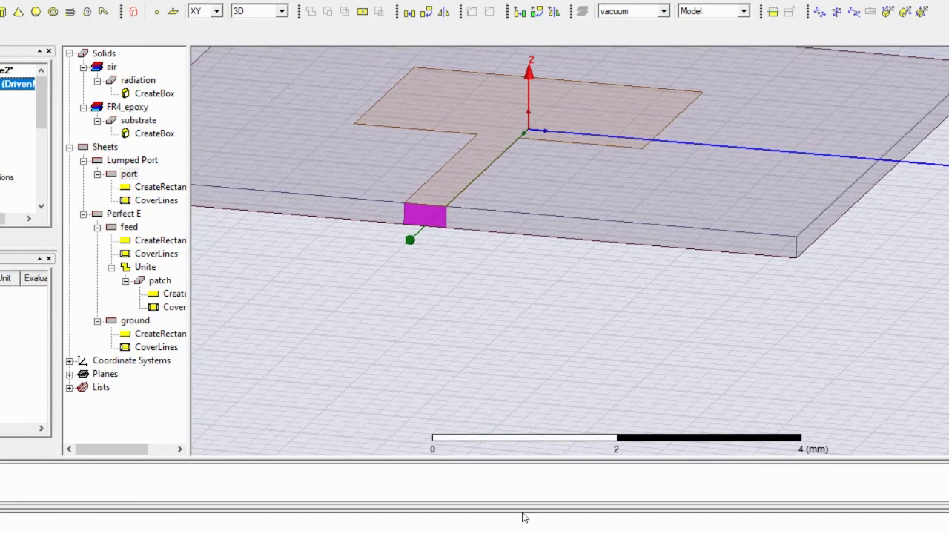
mouse_move(526, 519)
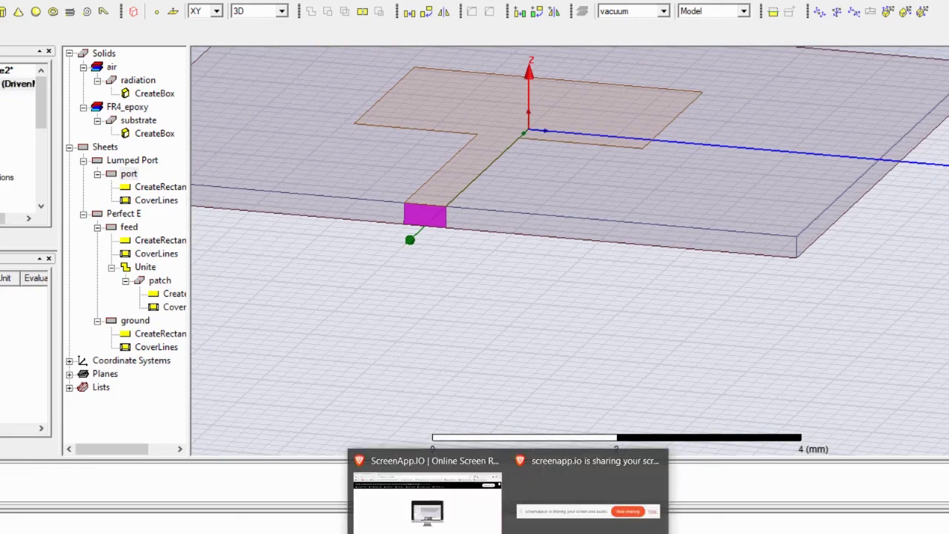